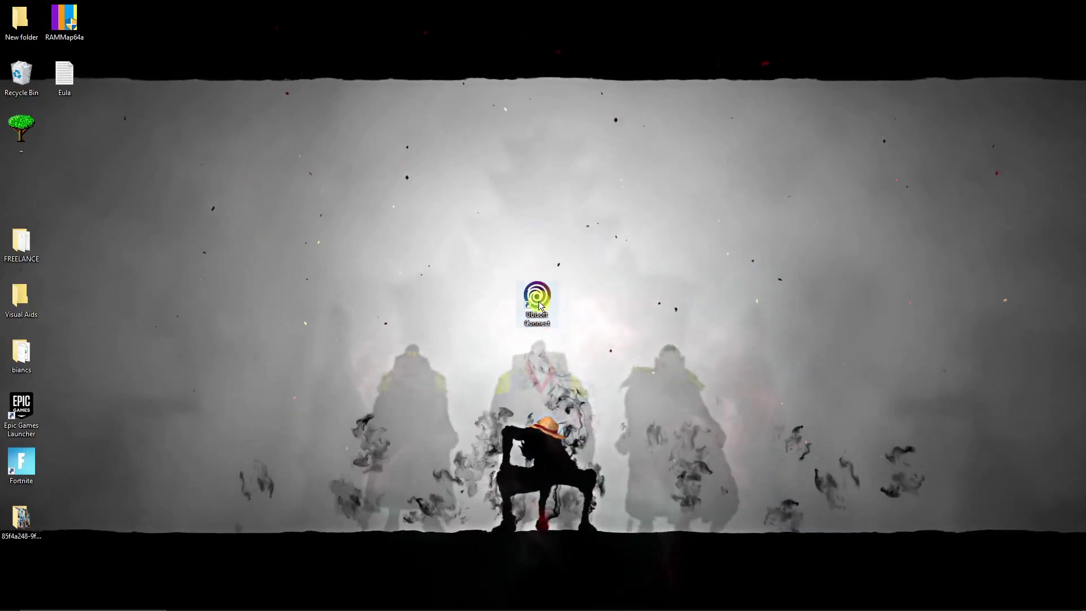
mouse_move(527, 244)
left_mouse_down()
mouse_move(484, 299)
mouse_move(545, 256)
left_mouse_up()
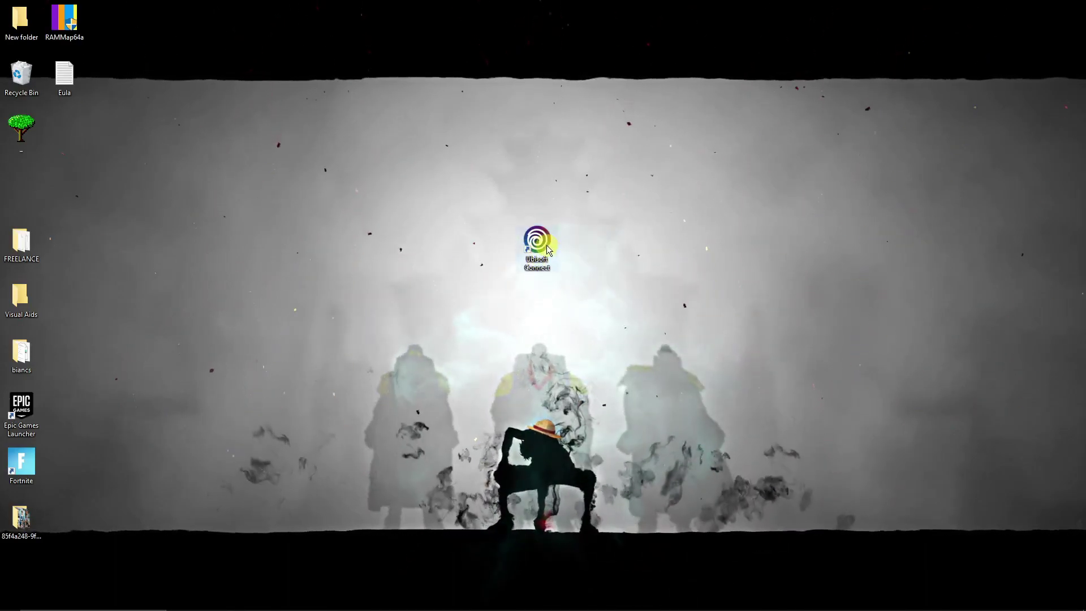
mouse_move(547, 245)
left_mouse_down()
mouse_move(566, 276)
mouse_move(535, 260)
mouse_move(542, 237)
left_mouse_up()
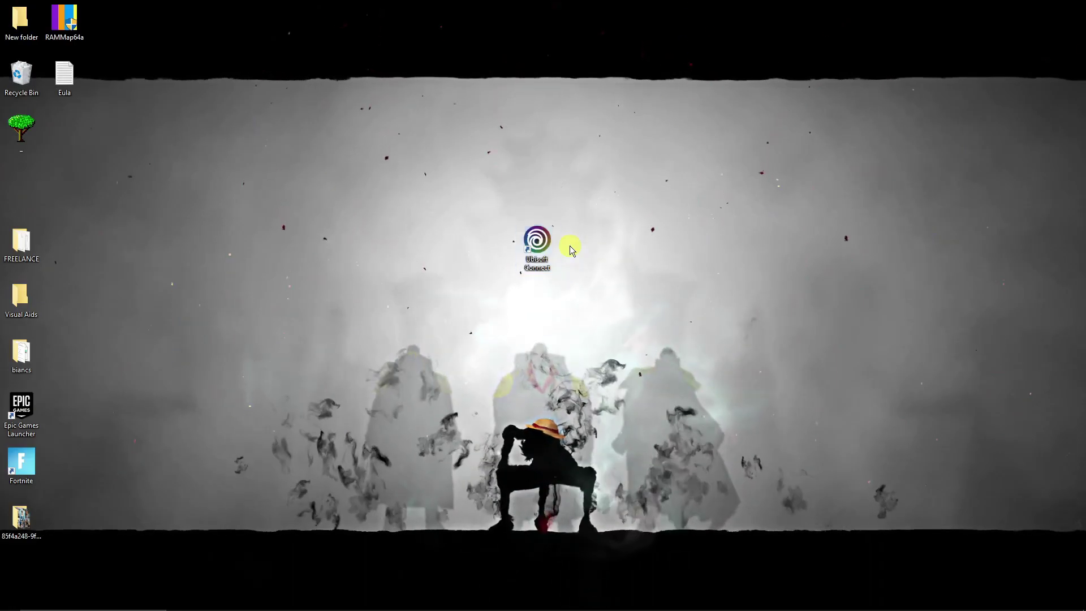
right_click(537, 245)
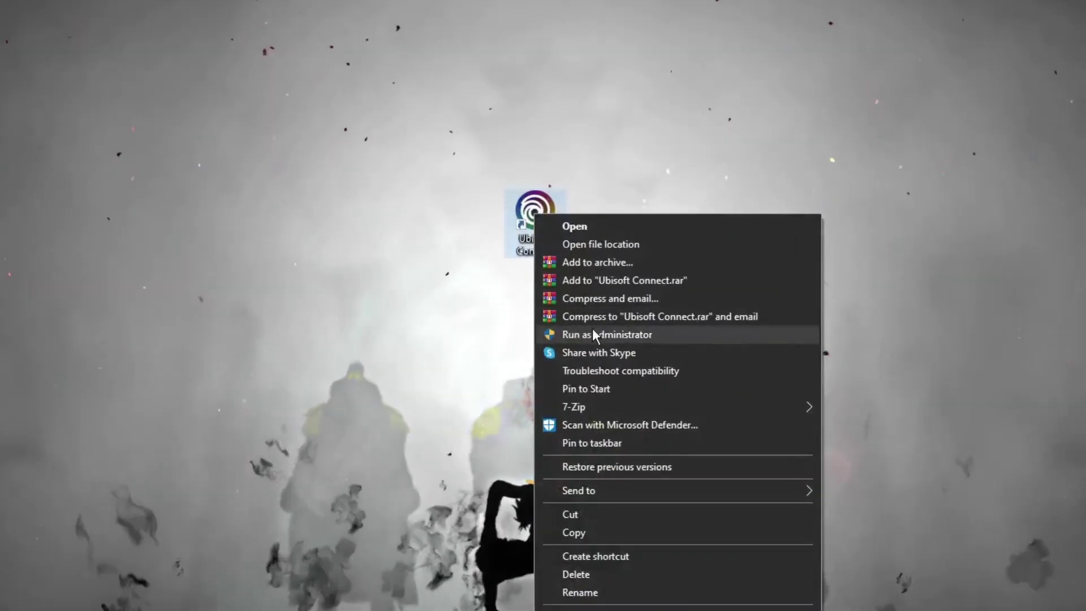
left_click(419, 310)
right_click(534, 233)
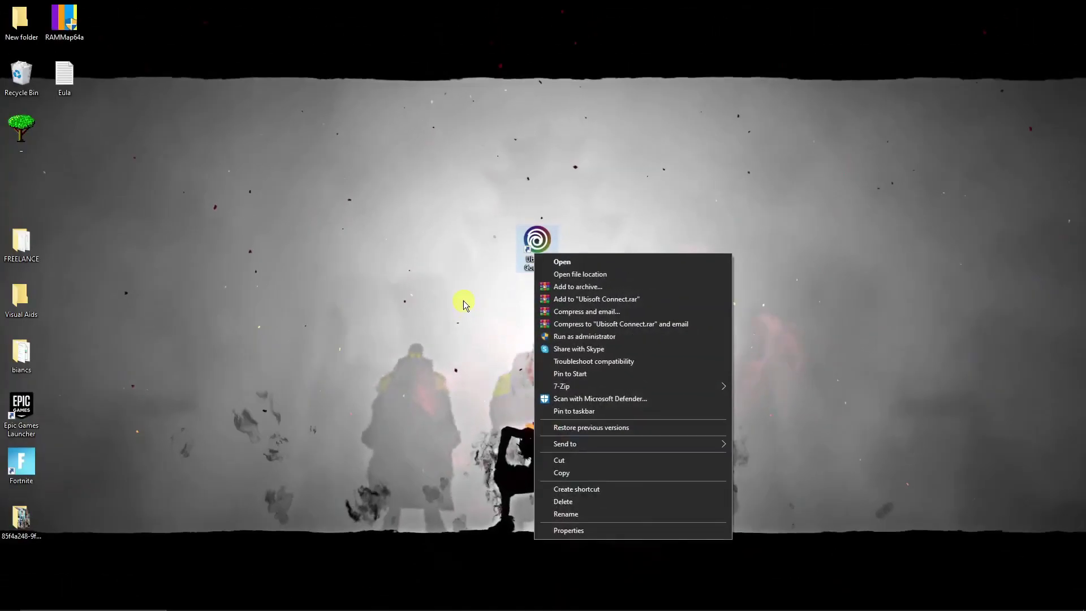
left_click(432, 296)
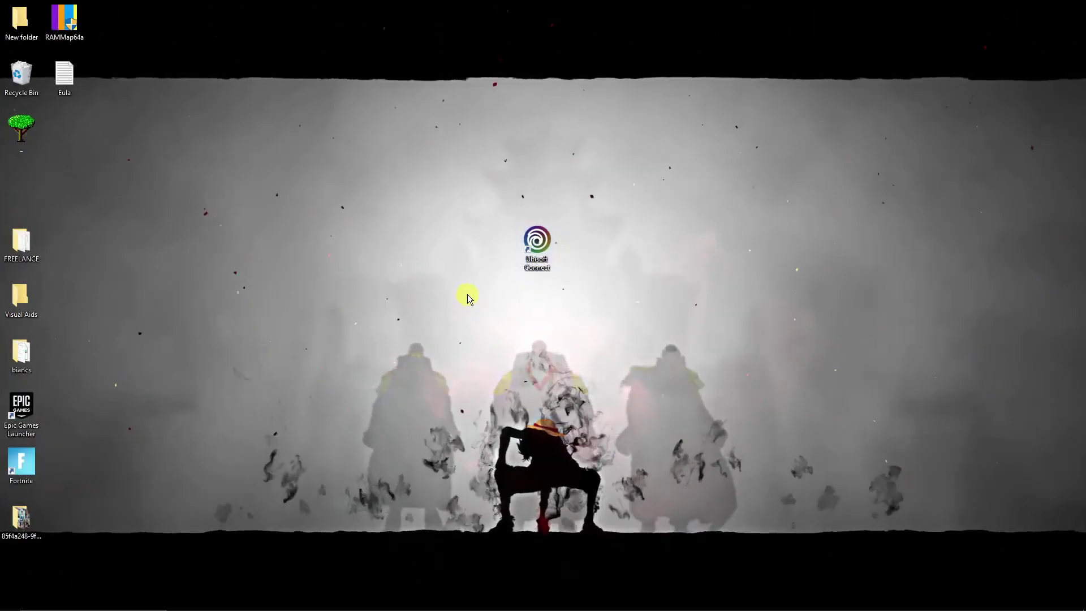
Step: Open the file location of the Ubisoft Connect desktop shortcut and locate the UbisoftConnect application in that folder
right_click(542, 243)
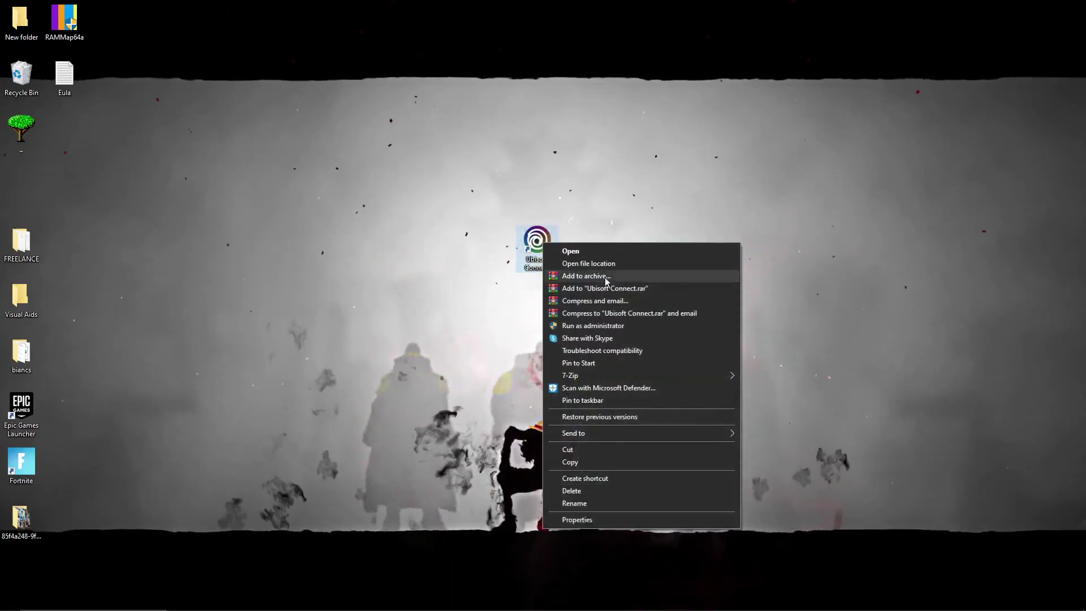
left_click(592, 263)
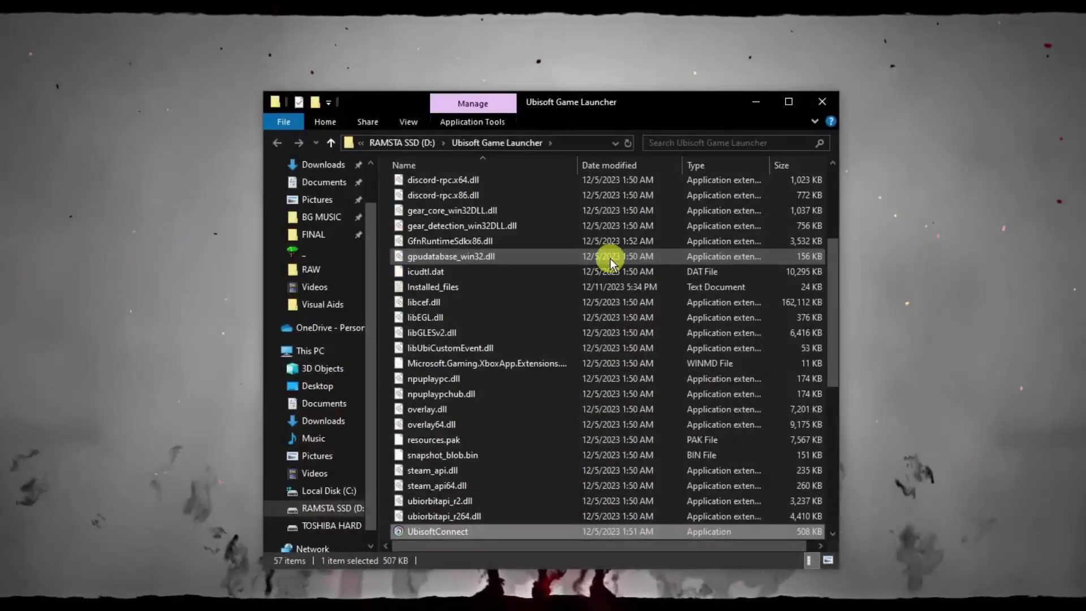
scroll(490, 488, "down", 3)
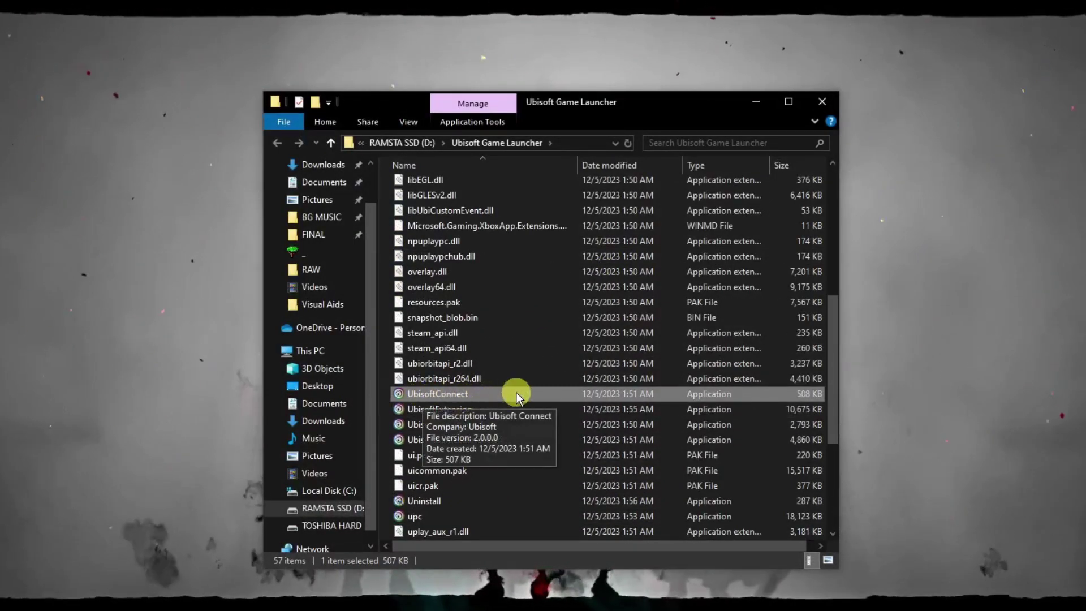
Step: Try to set the UbisoftConnect application to run as an administrator in its compatibility properties, and close the properties and folder windows
right_click(453, 394)
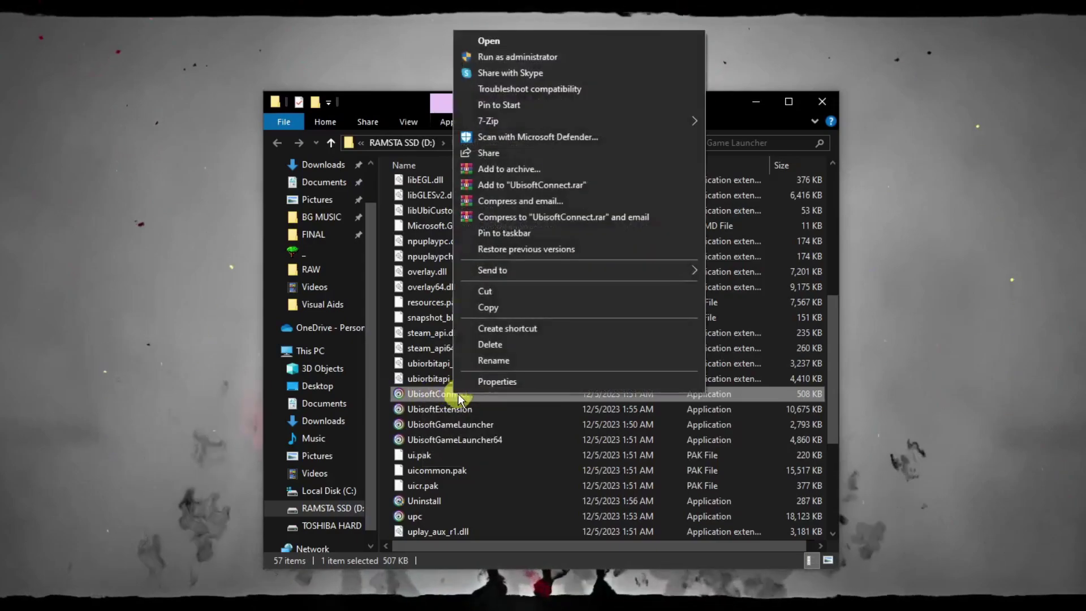
left_click(487, 383)
left_click_drag(645, 305, 609, 176)
left_click(579, 242)
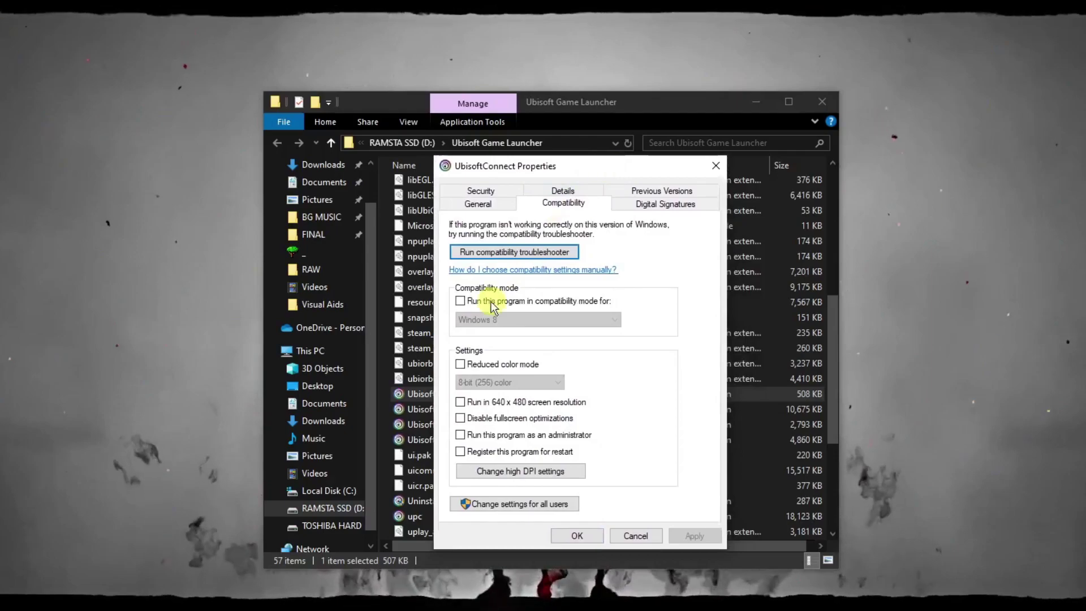
left_click(462, 435)
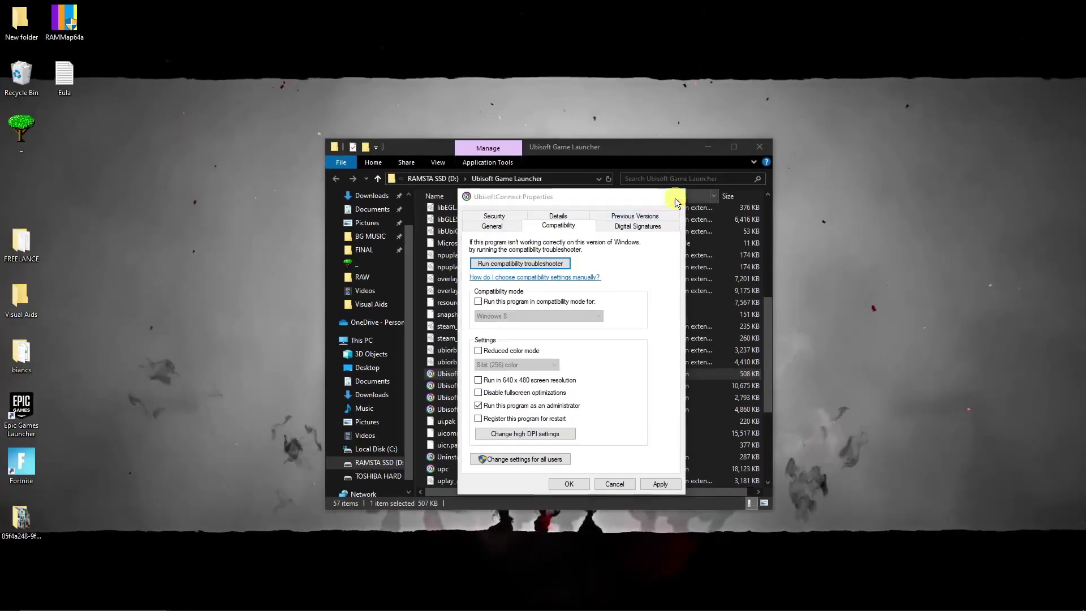
left_click(715, 165)
left_click(759, 146)
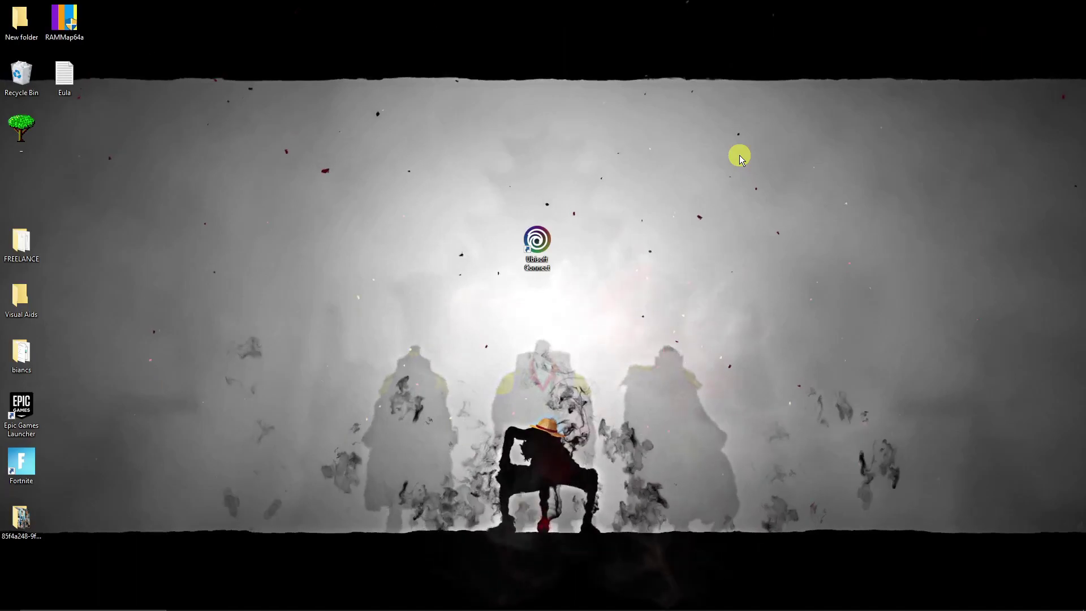
left_click_drag(538, 242, 282, 138)
key("ctrl+z")
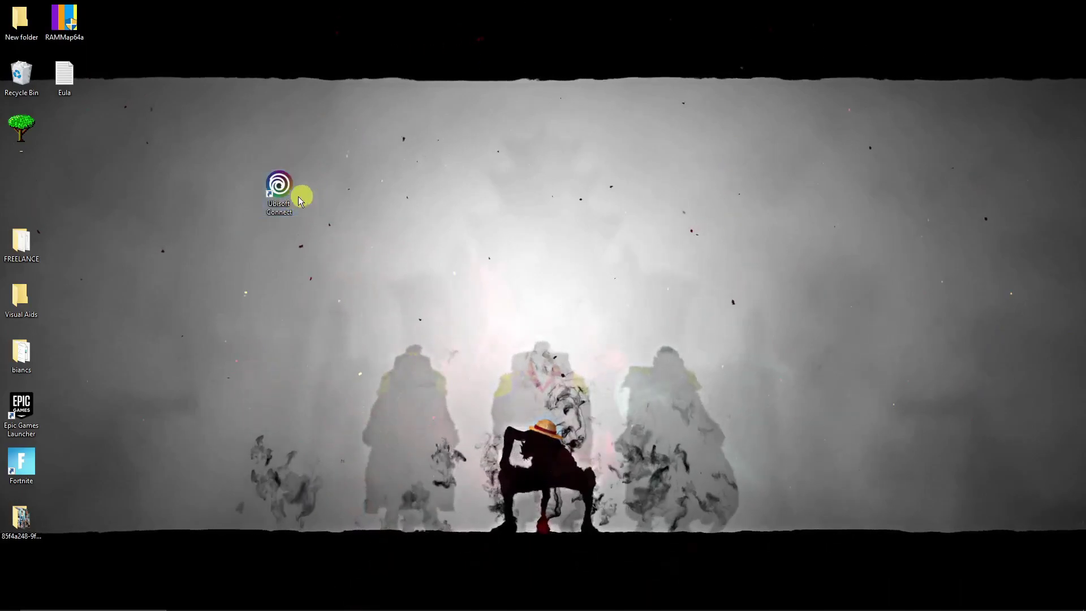
left_click_drag(284, 191, 525, 264)
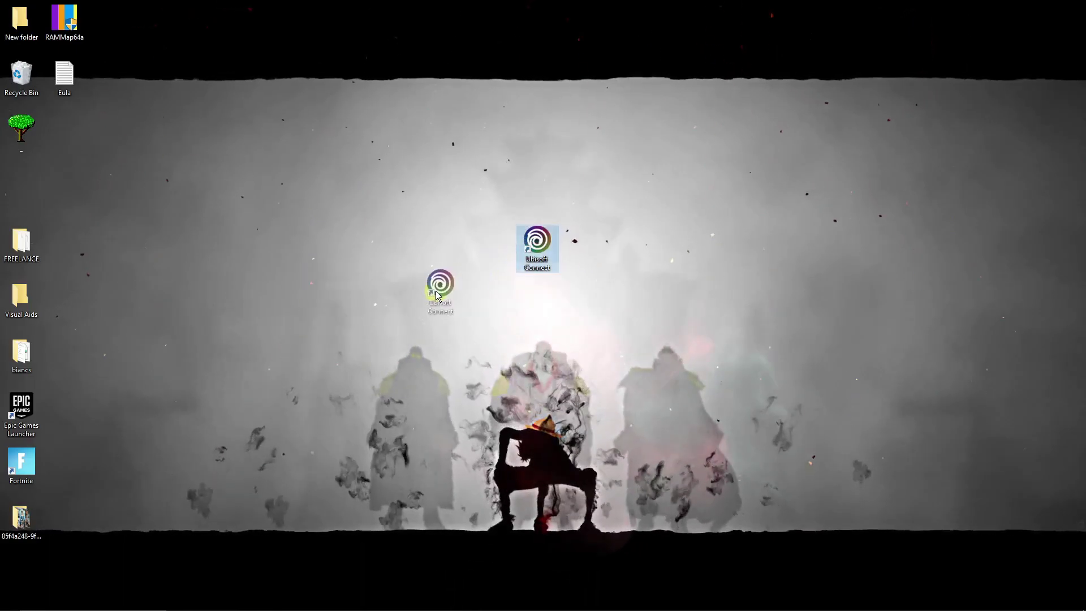
left_click_drag(436, 294, 447, 300)
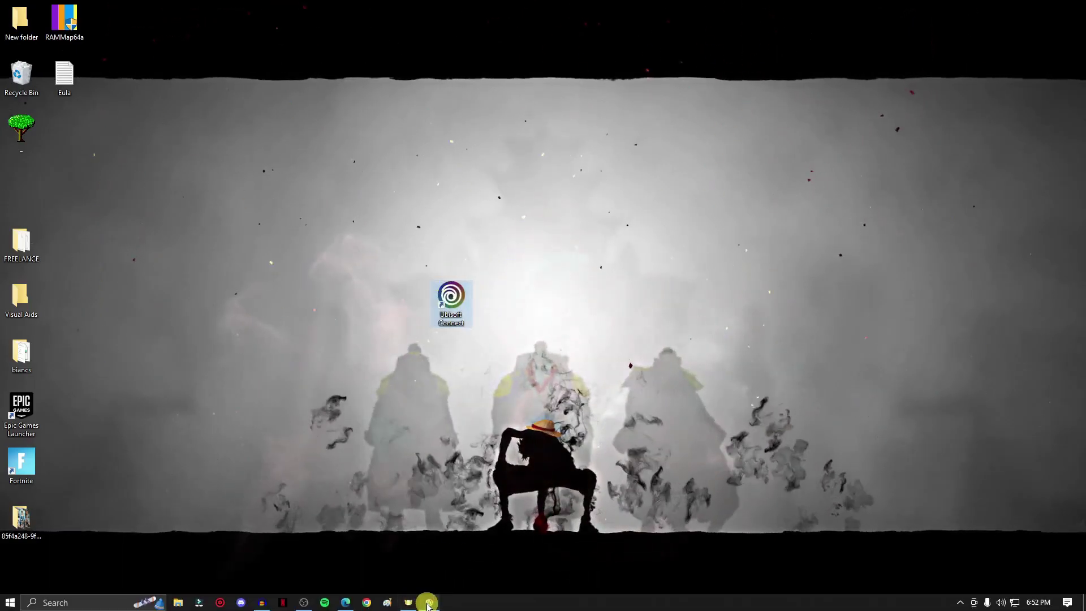
Step: Bring up the Ubisoft Connect login window to view it, and minimize it again
left_click(429, 603)
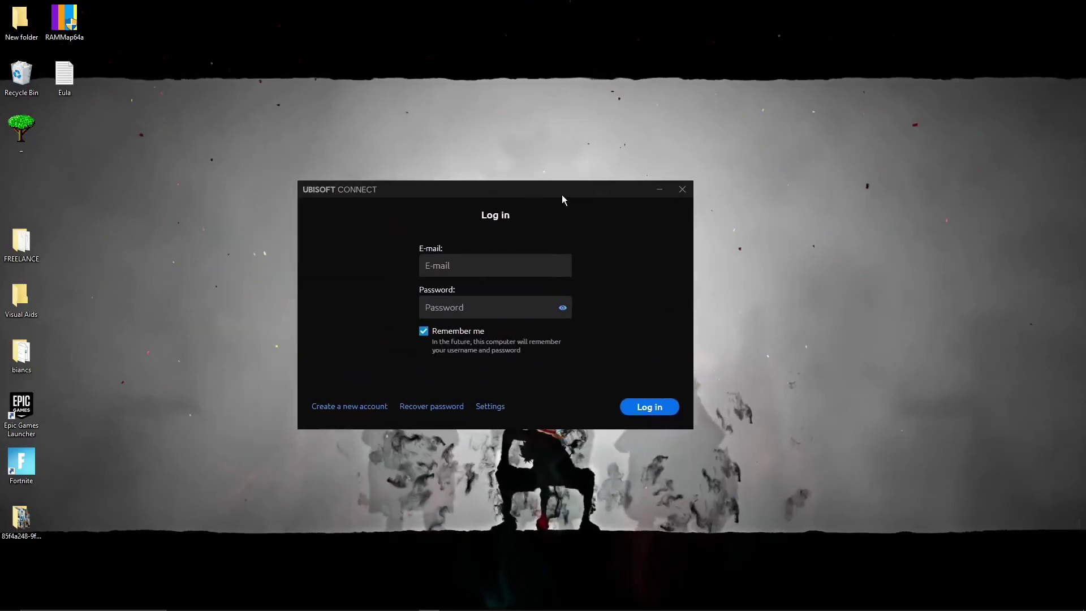
left_click_drag(562, 195, 587, 200)
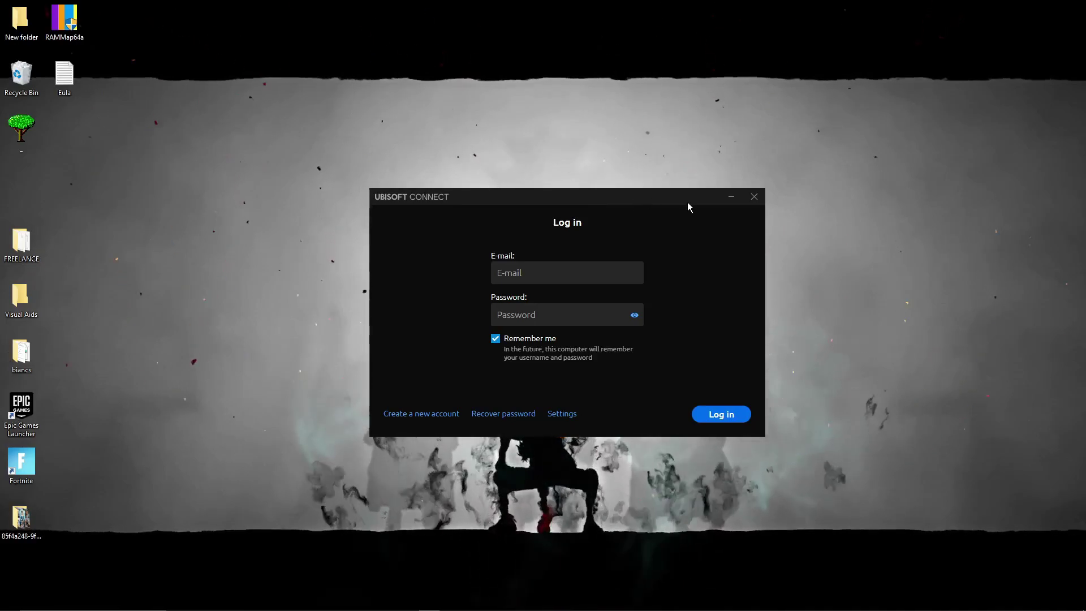
left_click(732, 197)
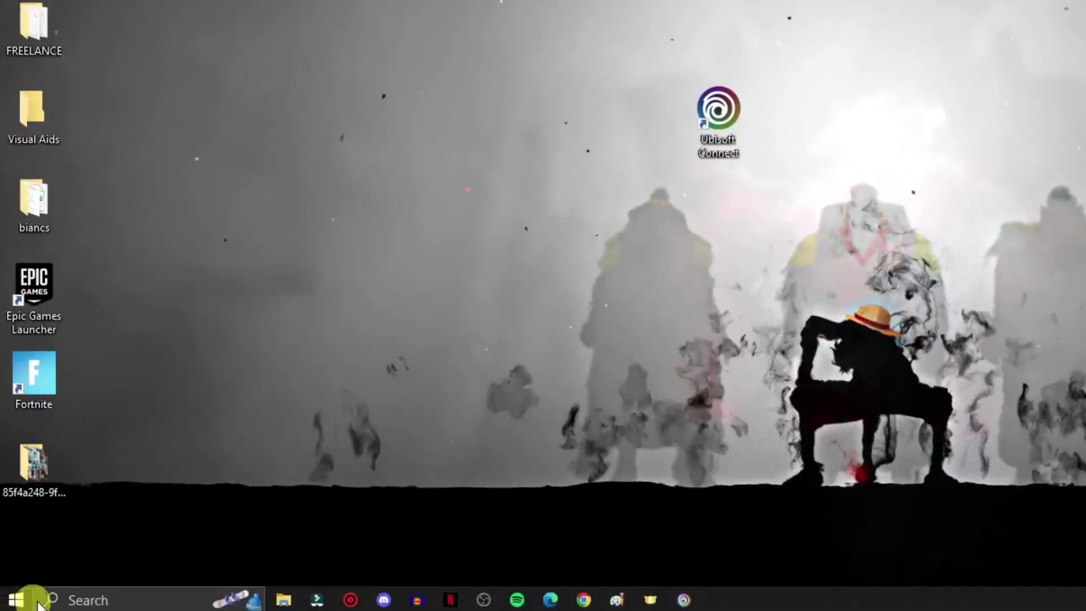
Step: Open the local application data folder by running %localappdata% from the Windows Run dialog
left_click(55, 605)
type("run")
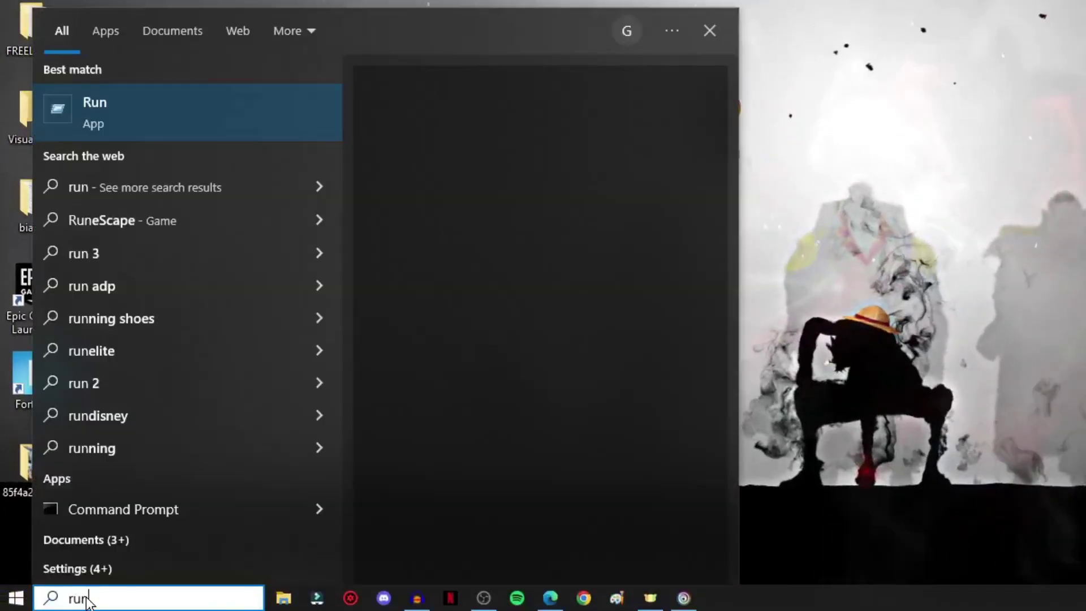
key("Return")
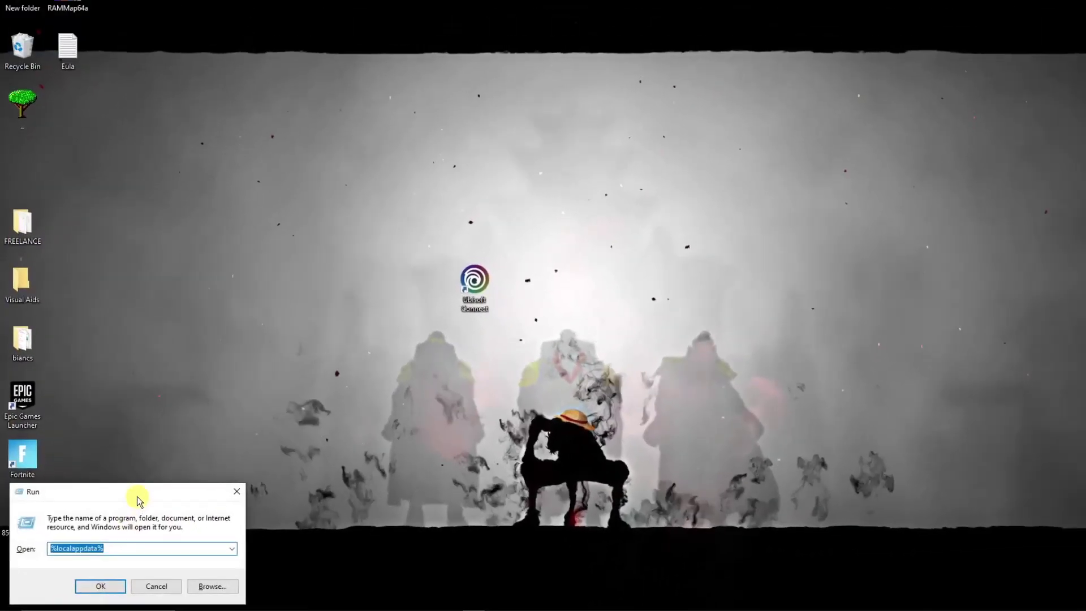
left_click_drag(199, 448, 879, 36)
left_click(582, 254)
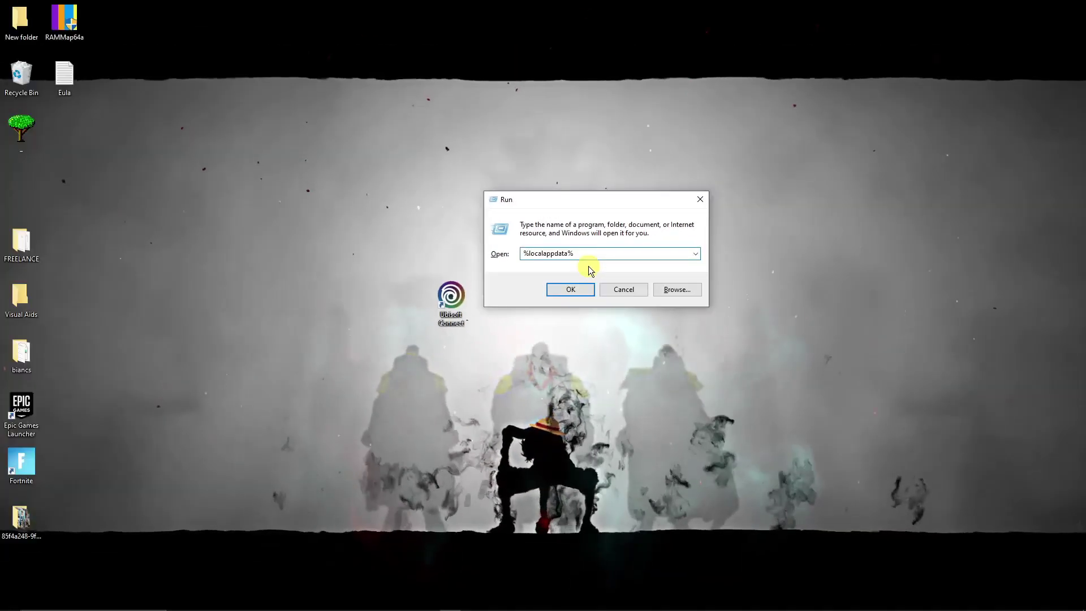
left_click(581, 289)
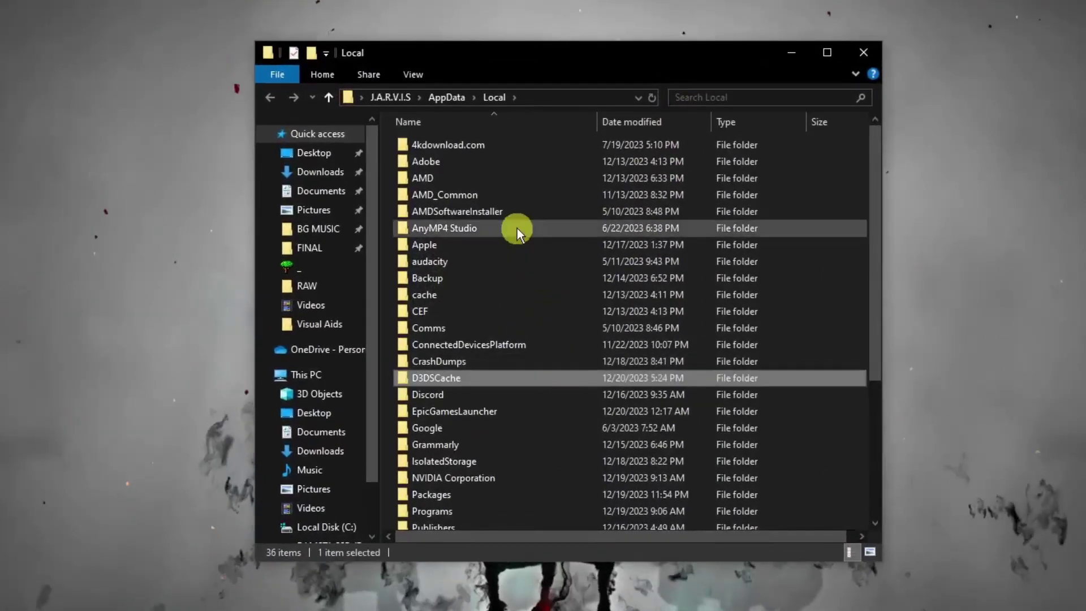
Step: Delete the Ubisoft Game Launcher folder from AppData\Local and minimize the folder window
left_click(518, 367)
key("u")
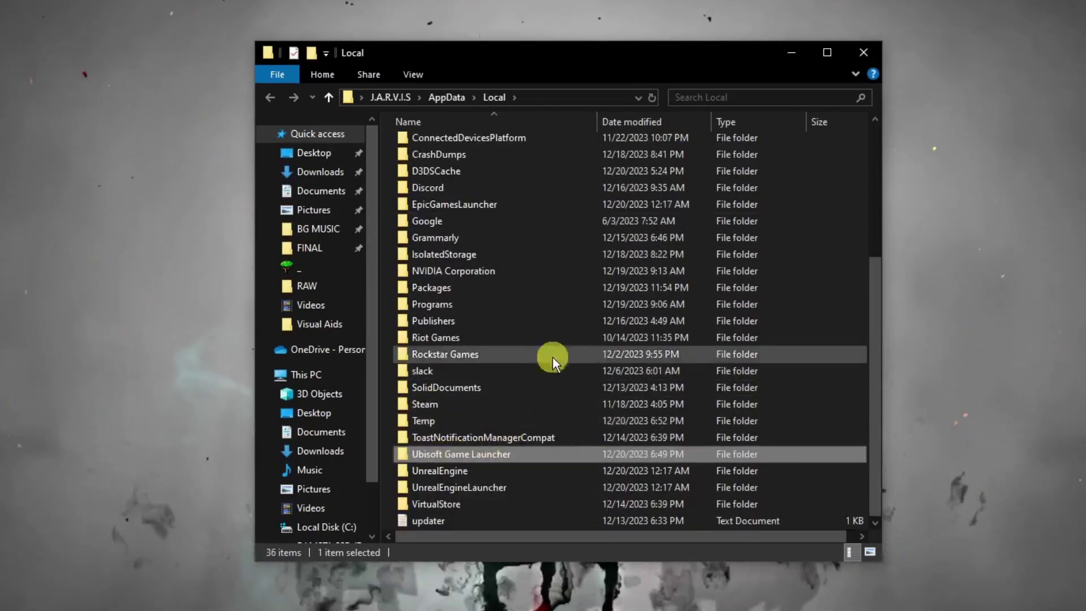
right_click(457, 458)
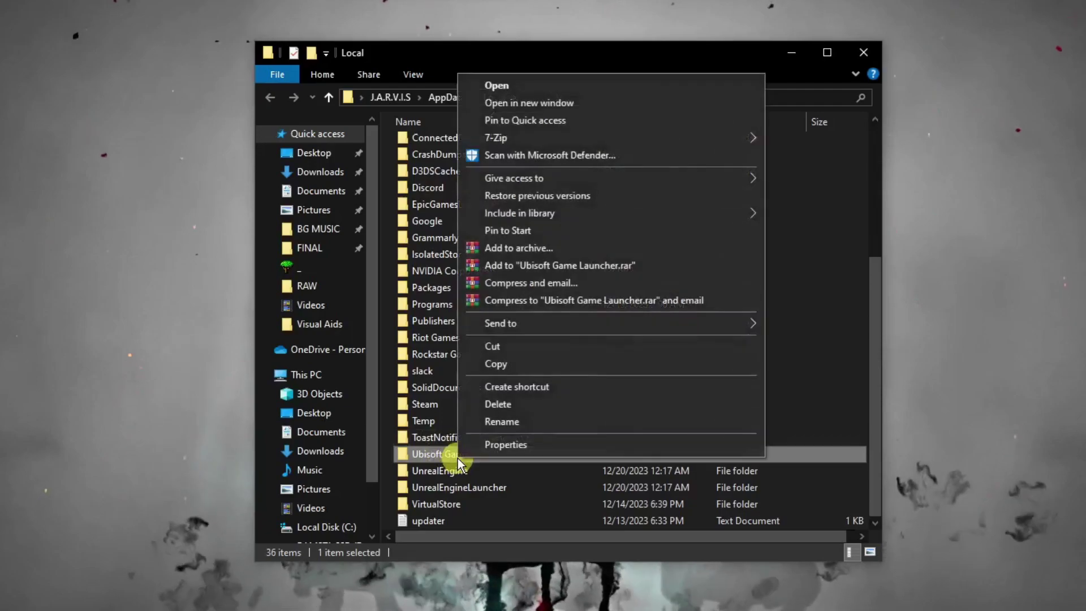
left_click(501, 405)
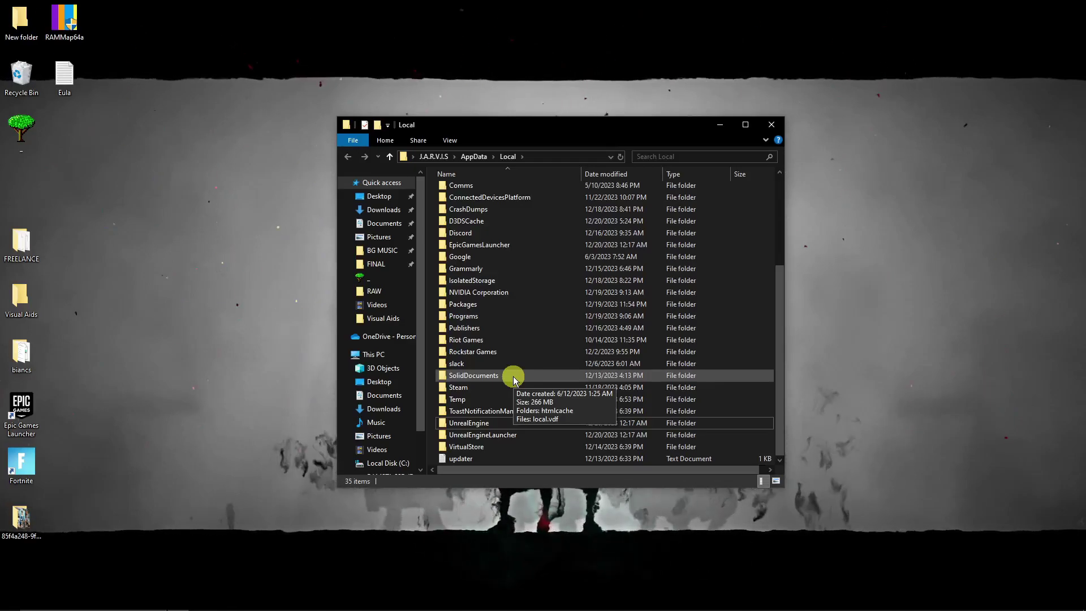
left_click(720, 125)
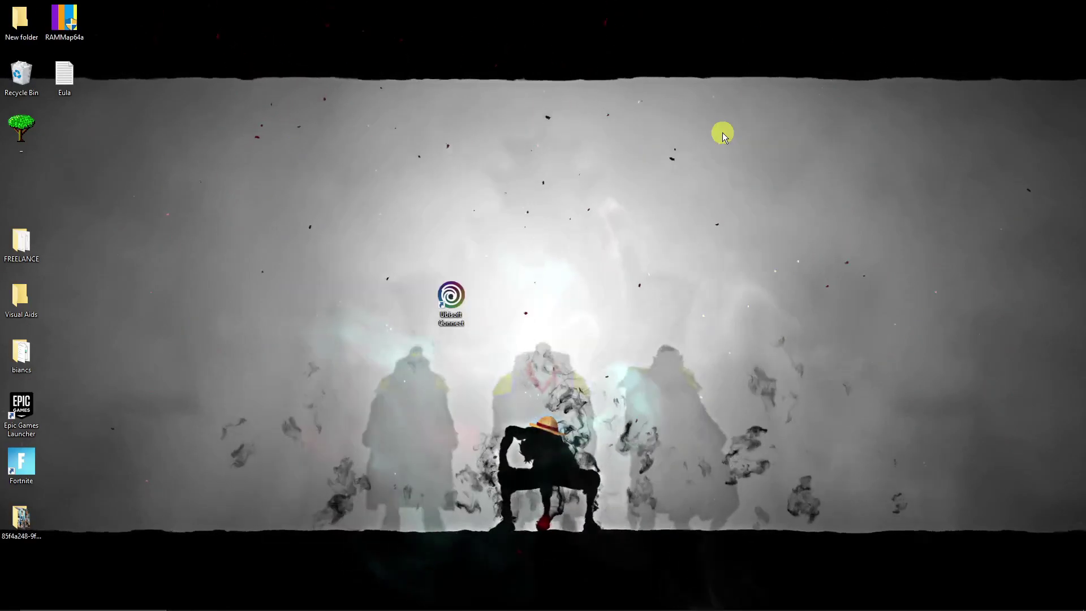
left_click_drag(471, 315, 543, 186)
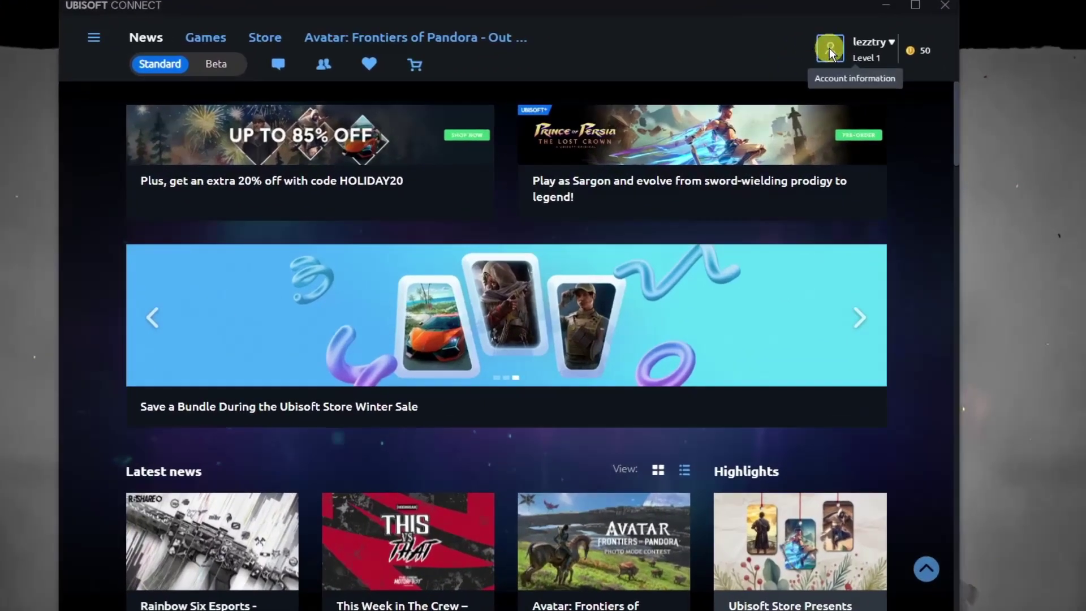
Step: Open the account information in Ubisoft Connect and follow its link to the Ubisoft account management website
left_click(806, 76)
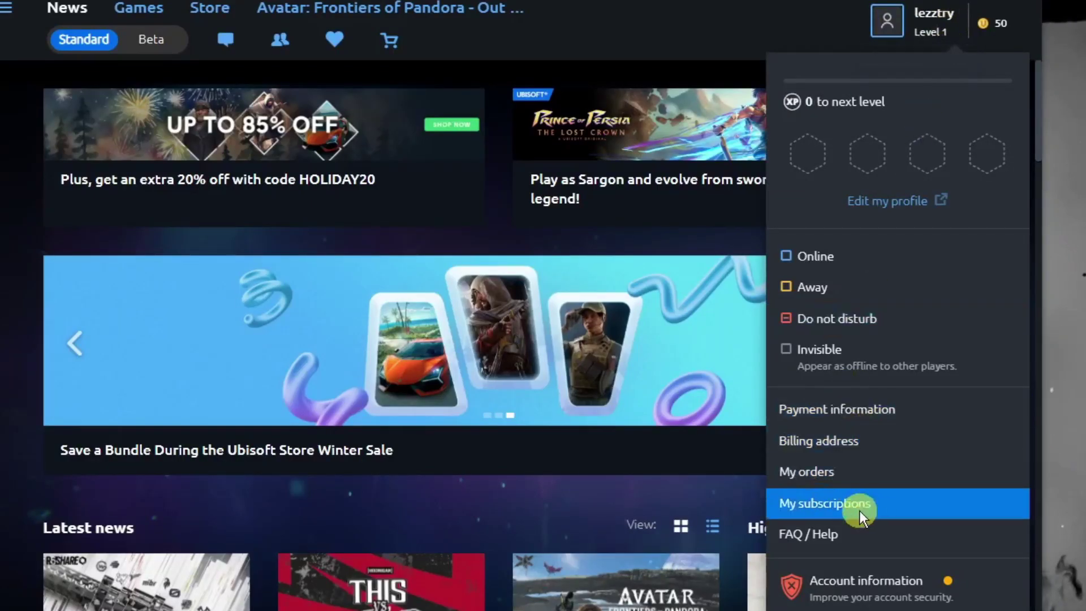
left_click(865, 598)
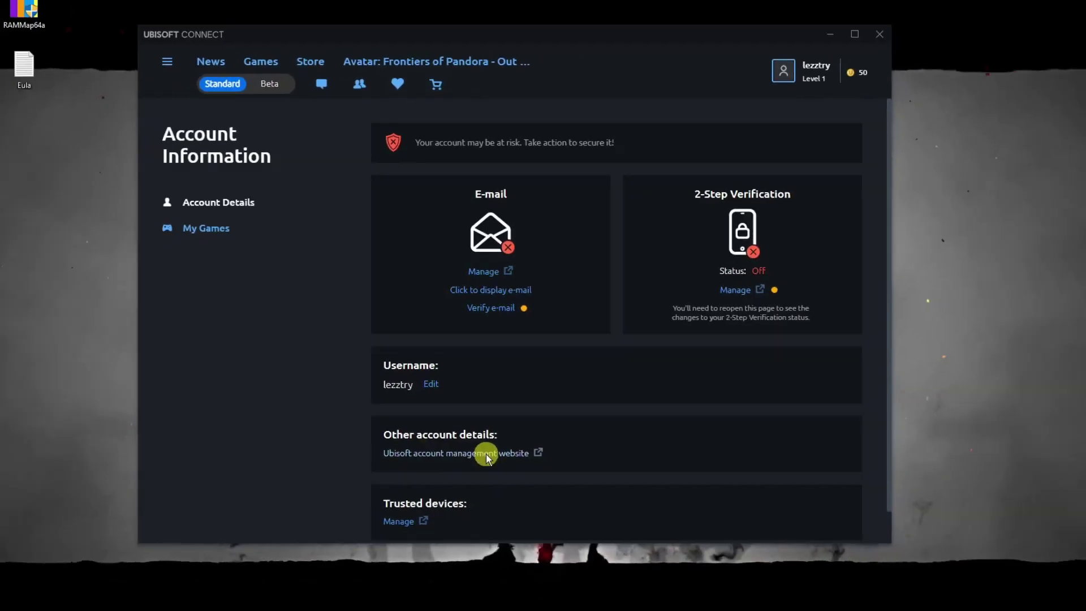
left_click(489, 565)
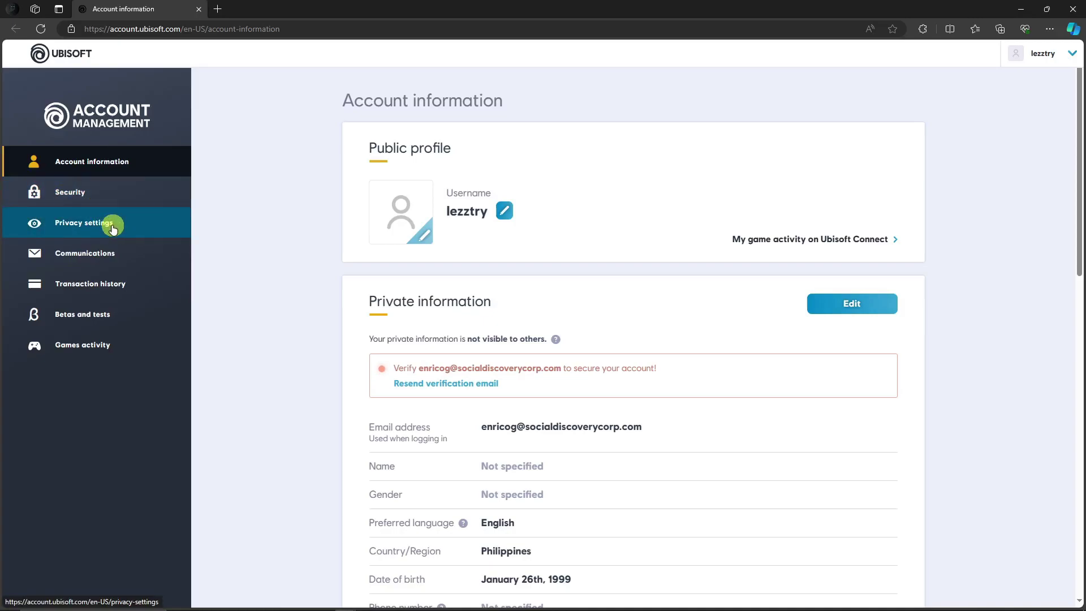
Step: View the account's Security page and its password change dialog, and dismiss the dialog without sending the e-mail
left_click(102, 199)
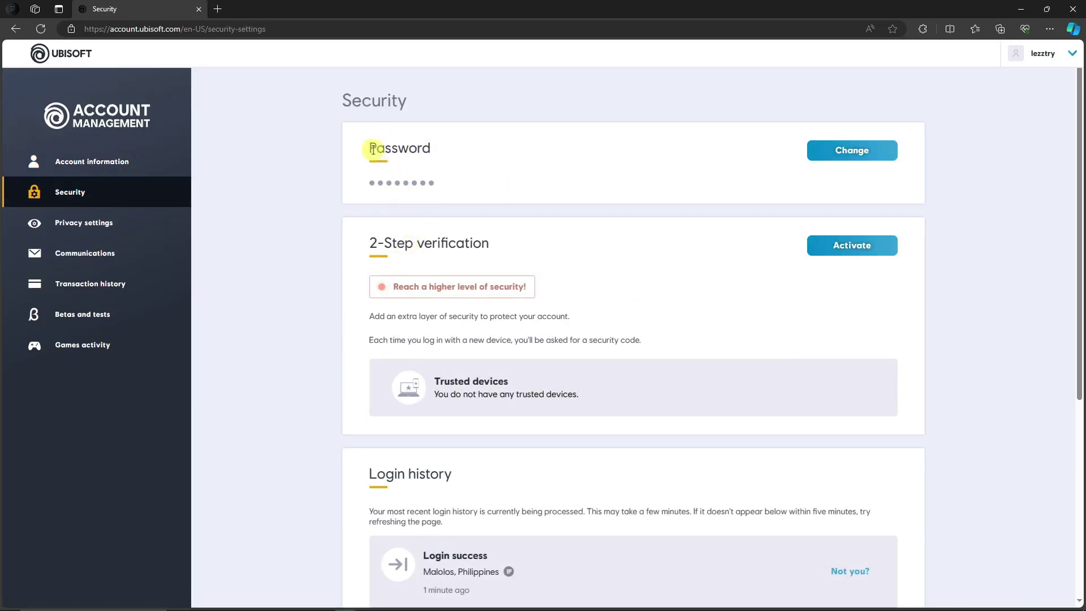
left_click(836, 151)
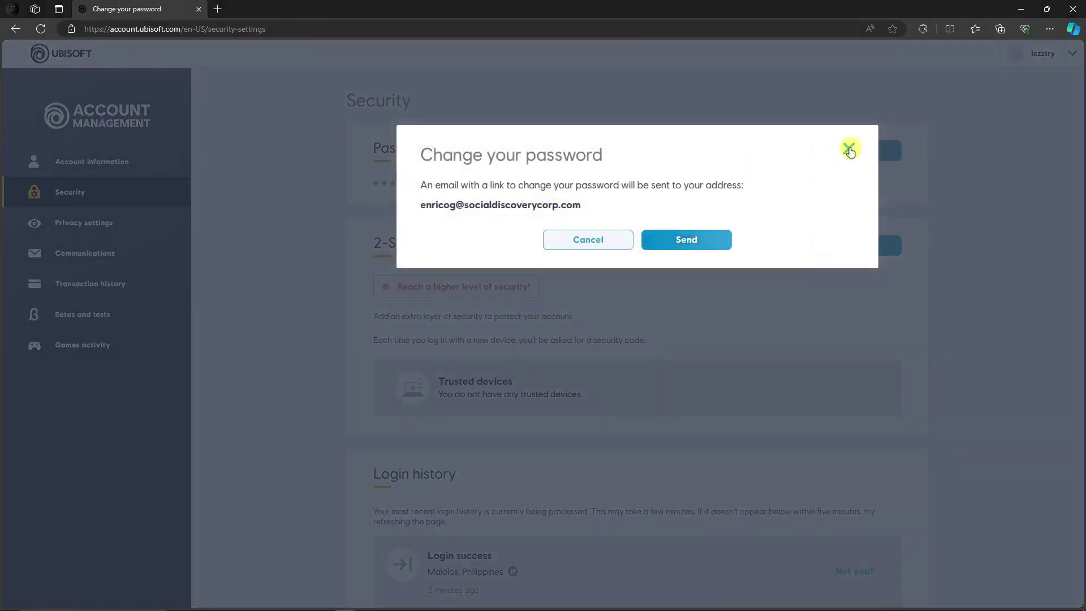
left_click(850, 150)
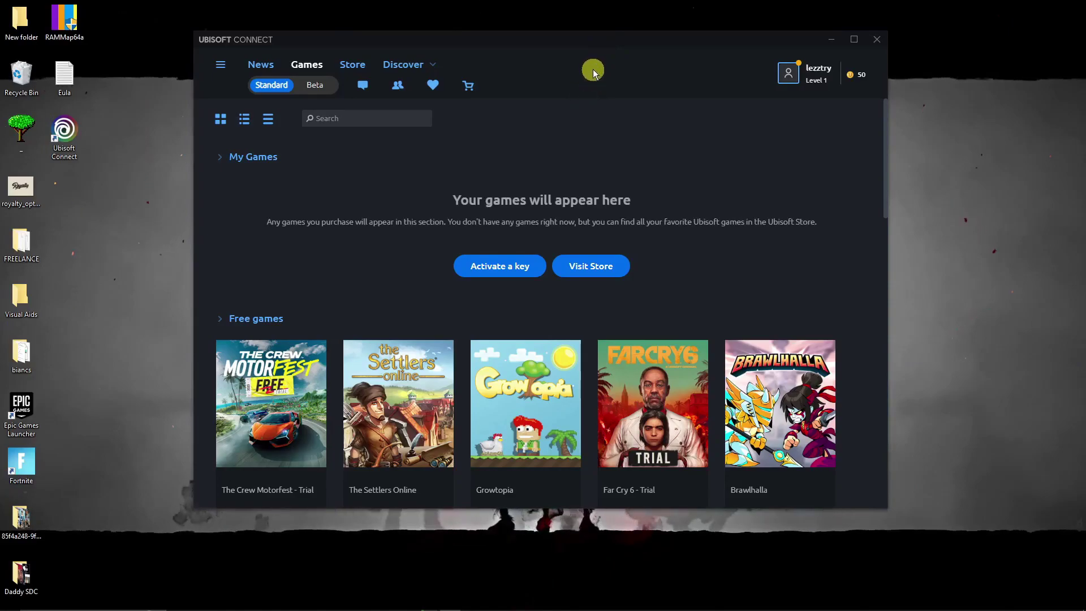
Step: Close the Ubisoft Connect window, accepting the Minimize to tray (Recommended) option for what happens on closing
mouse_move(596, 37)
left_mouse_down()
mouse_move(606, 40)
mouse_move(586, 46)
left_mouse_up()
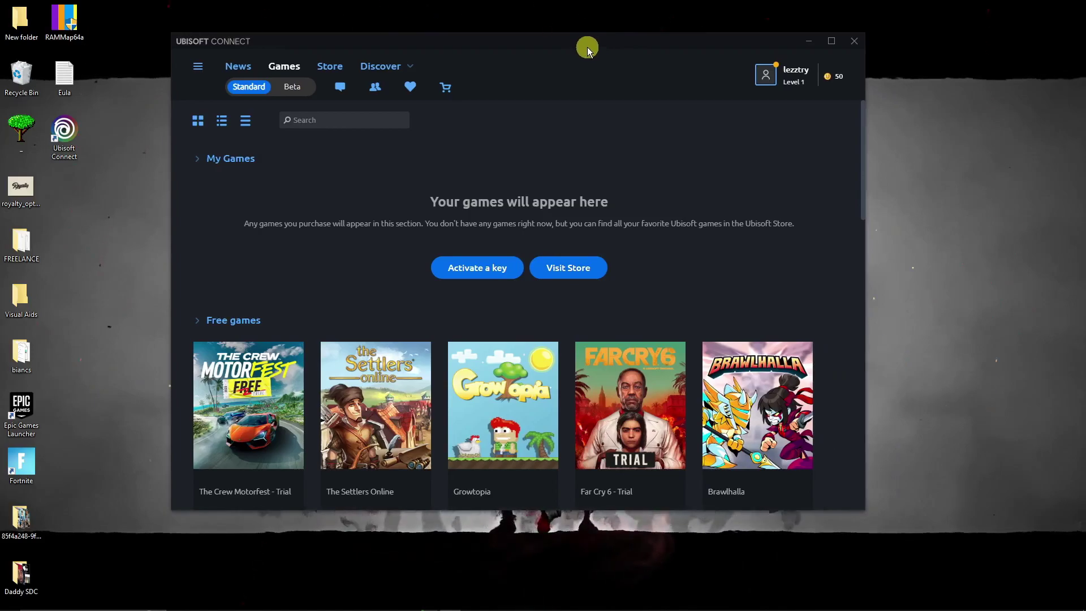
left_click_drag(613, 45, 687, 52)
left_click(865, 53)
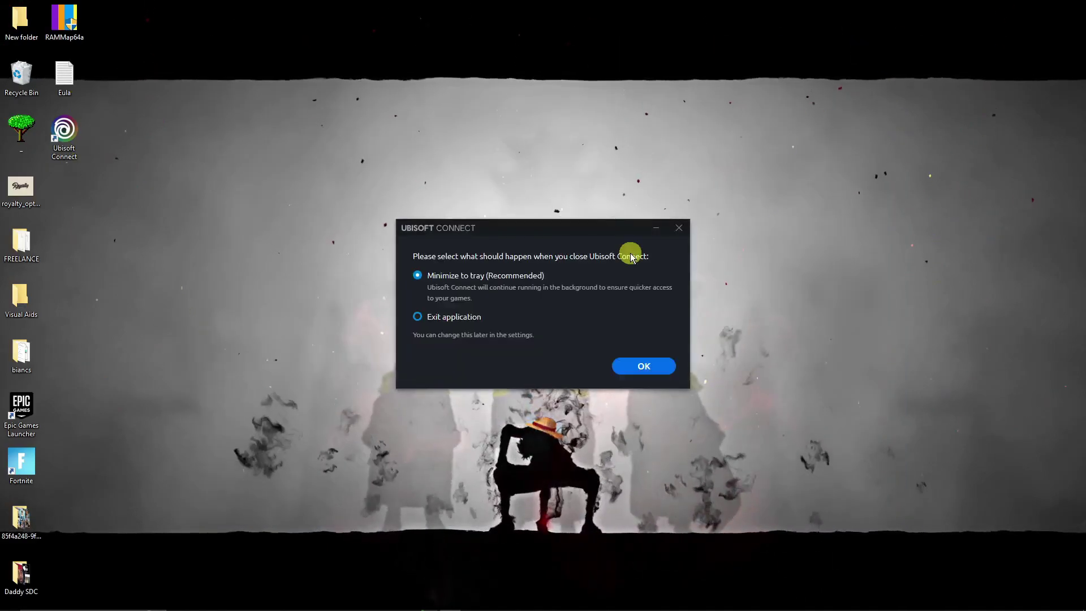
left_click(644, 368)
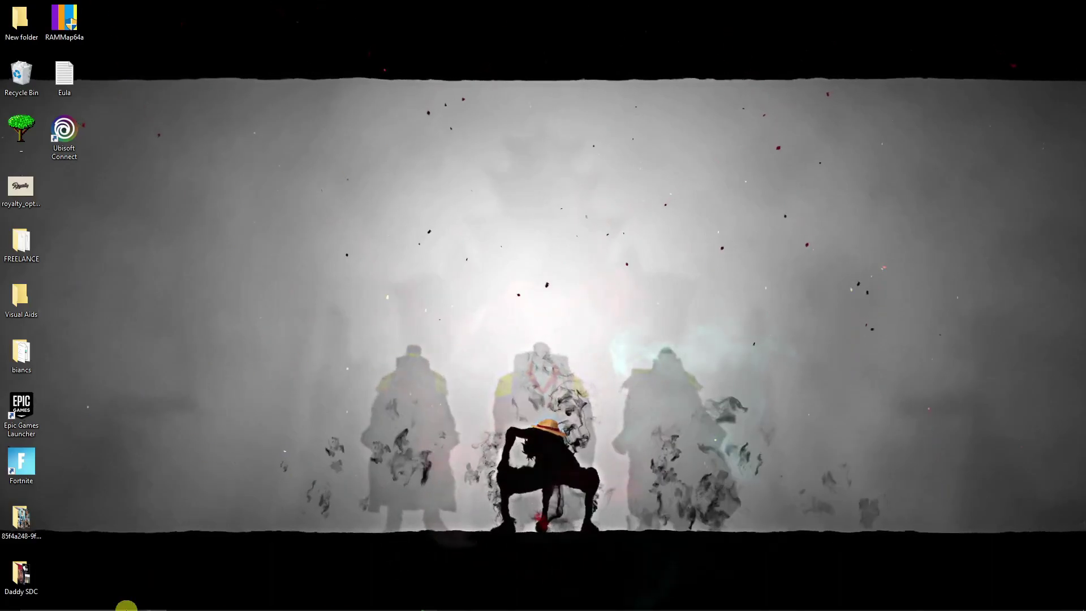
Step: Open the Windows Control Panel and go to its list of installed programs for uninstalling
left_click(103, 601)
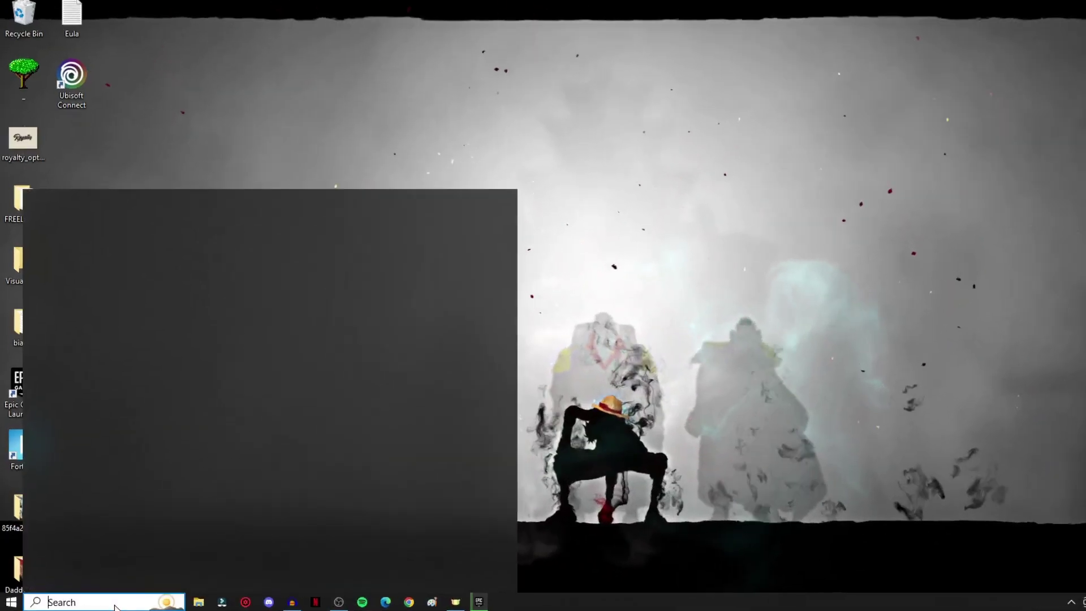
type("con")
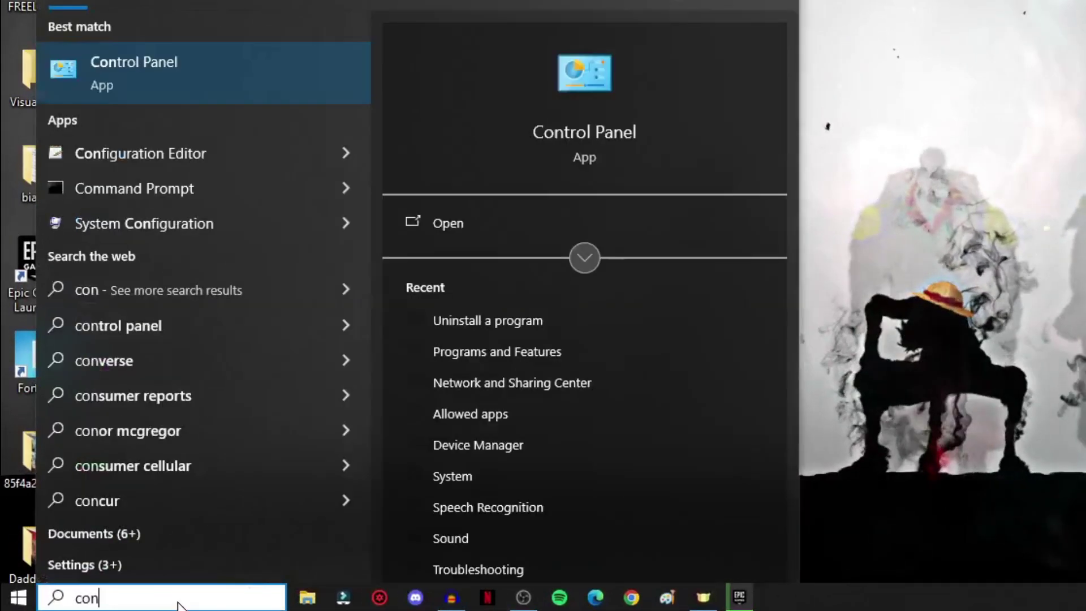
left_click(115, 606)
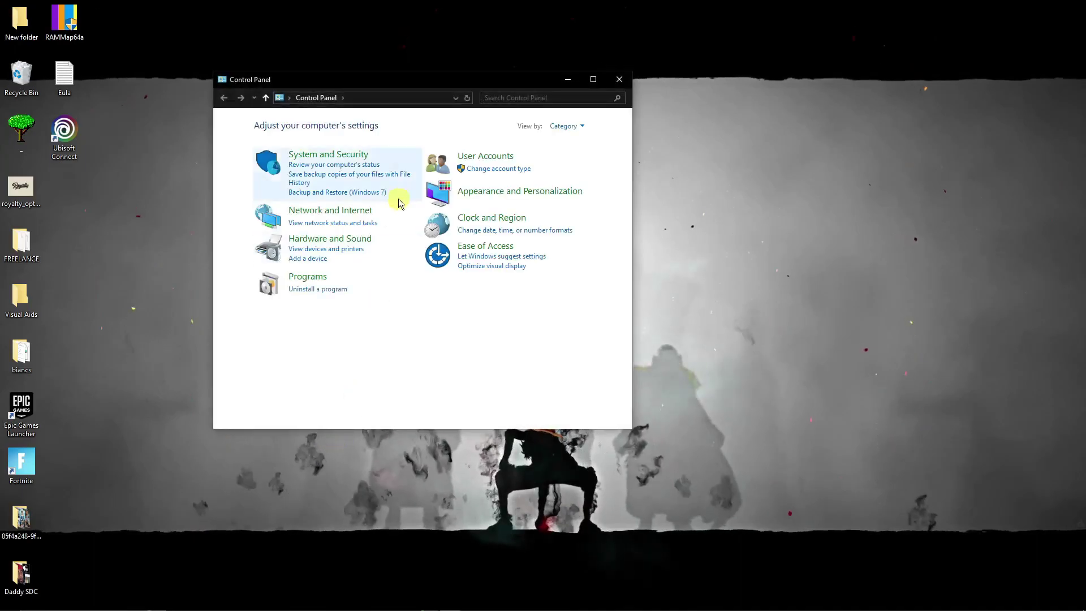
left_click_drag(447, 79, 538, 130)
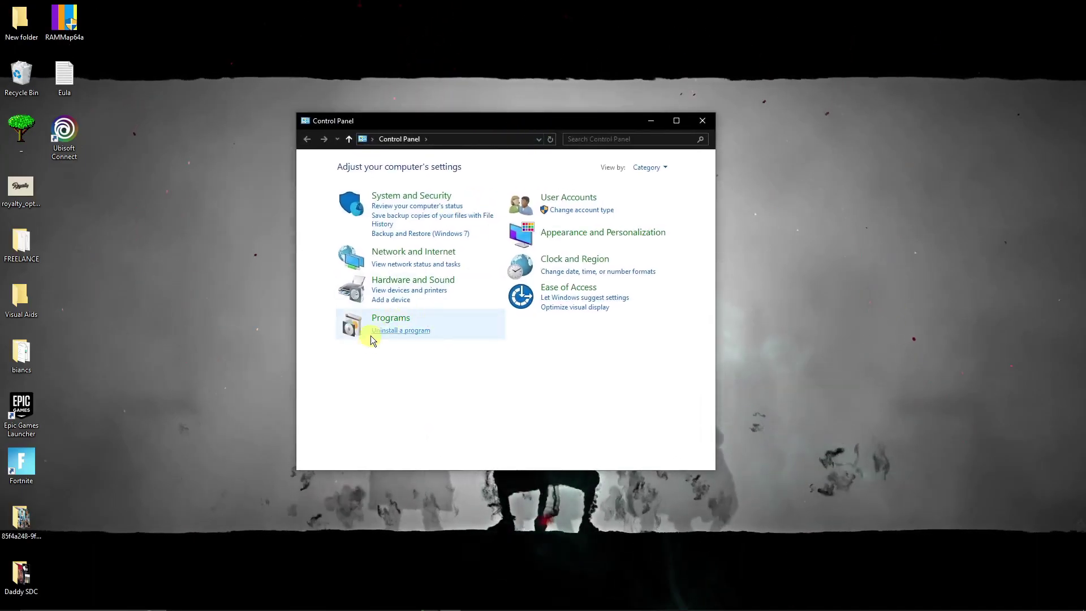
left_click(420, 332)
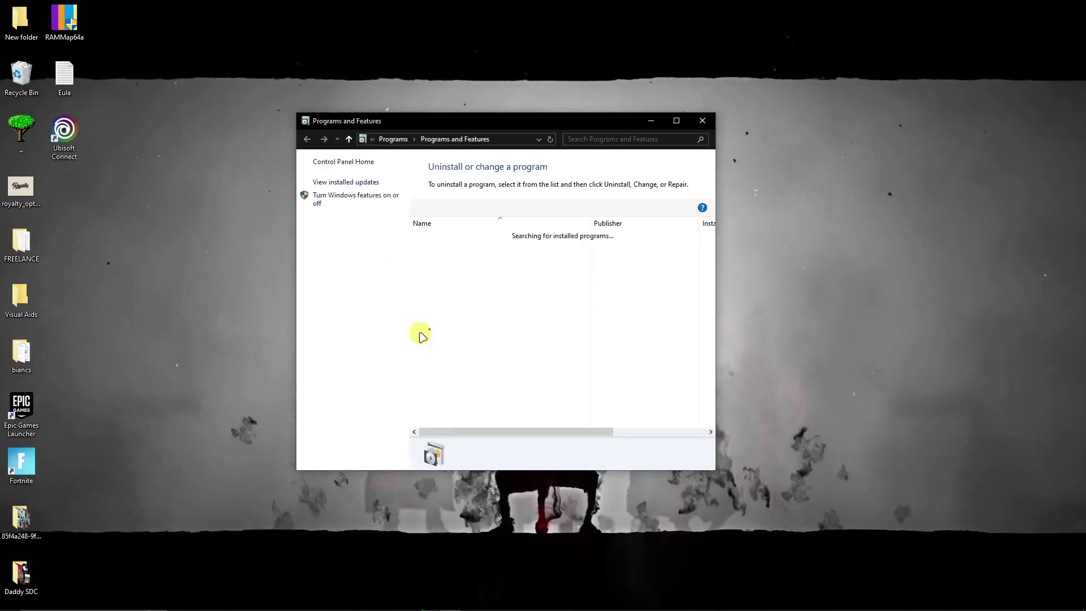
Step: Try to uninstall Ubisoft Connect together with its games, keeping local save files, and cancel the uninstaller
left_click(450, 312)
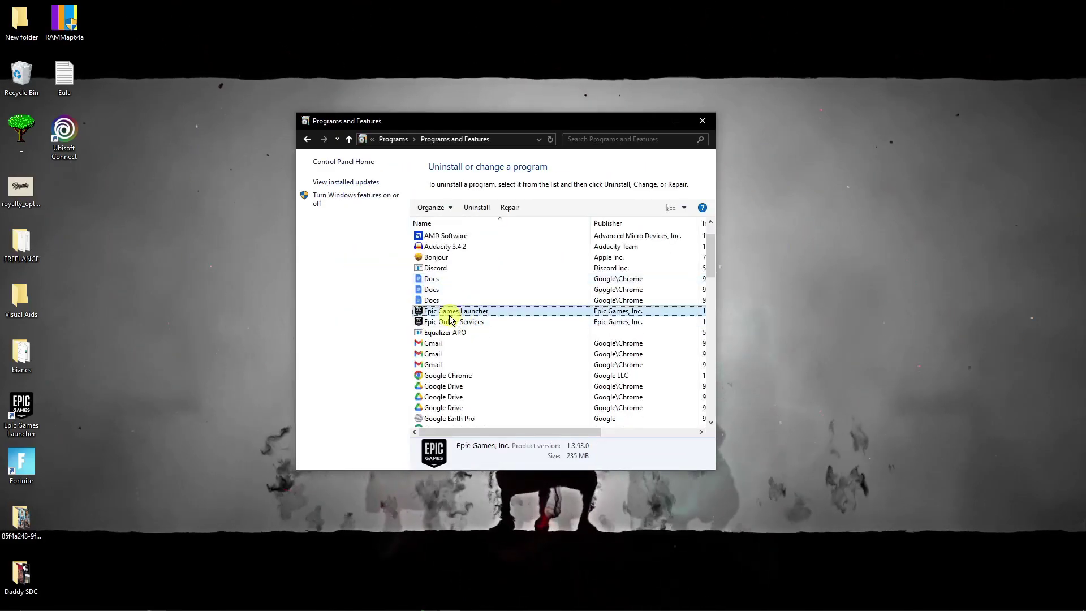
key("u")
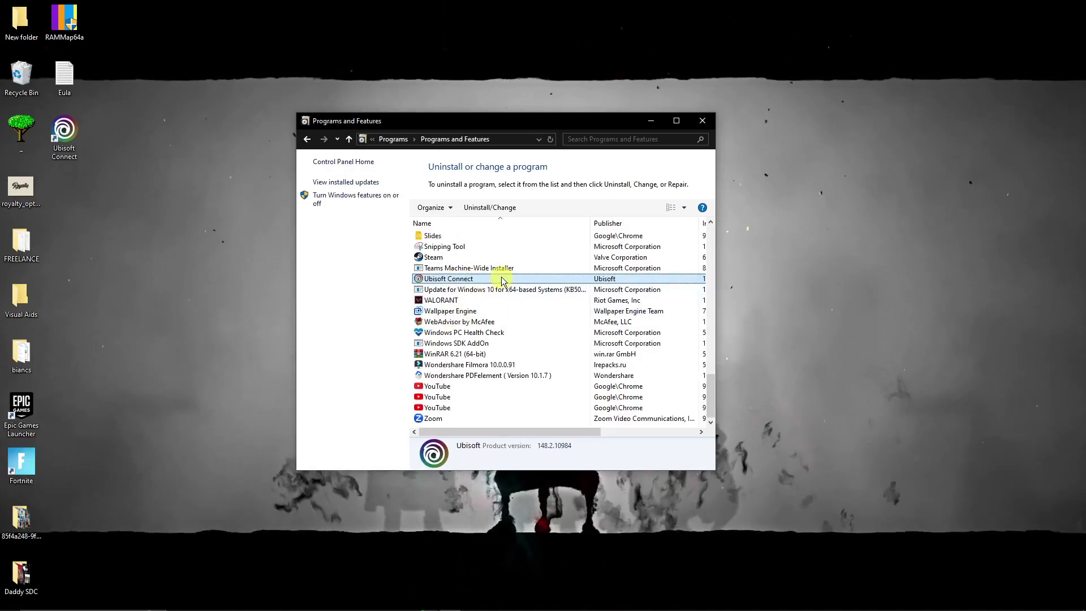
right_click(503, 280)
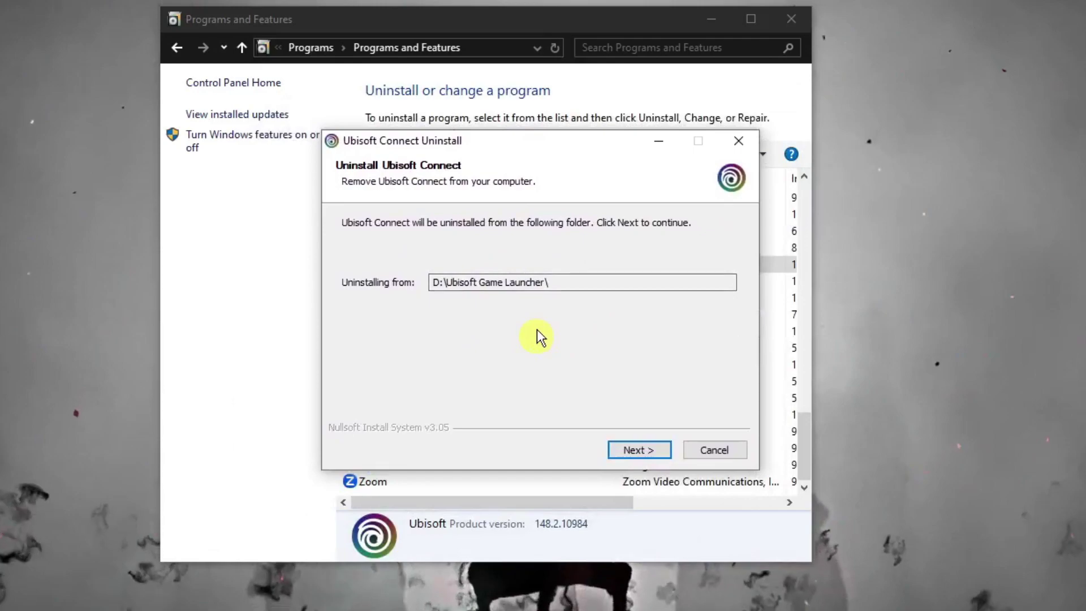
left_click(644, 449)
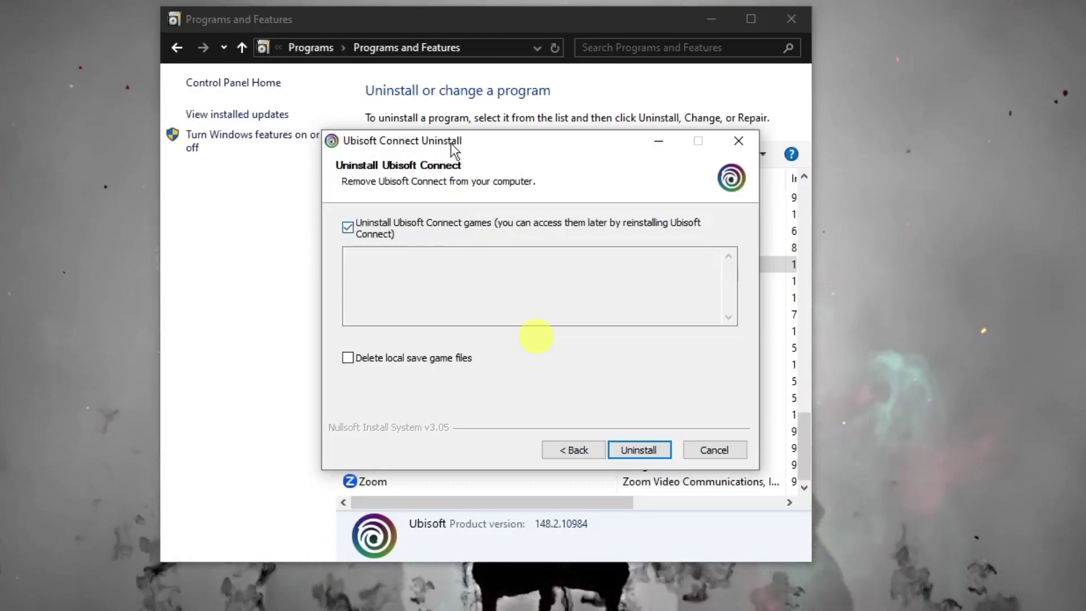
left_click(639, 450)
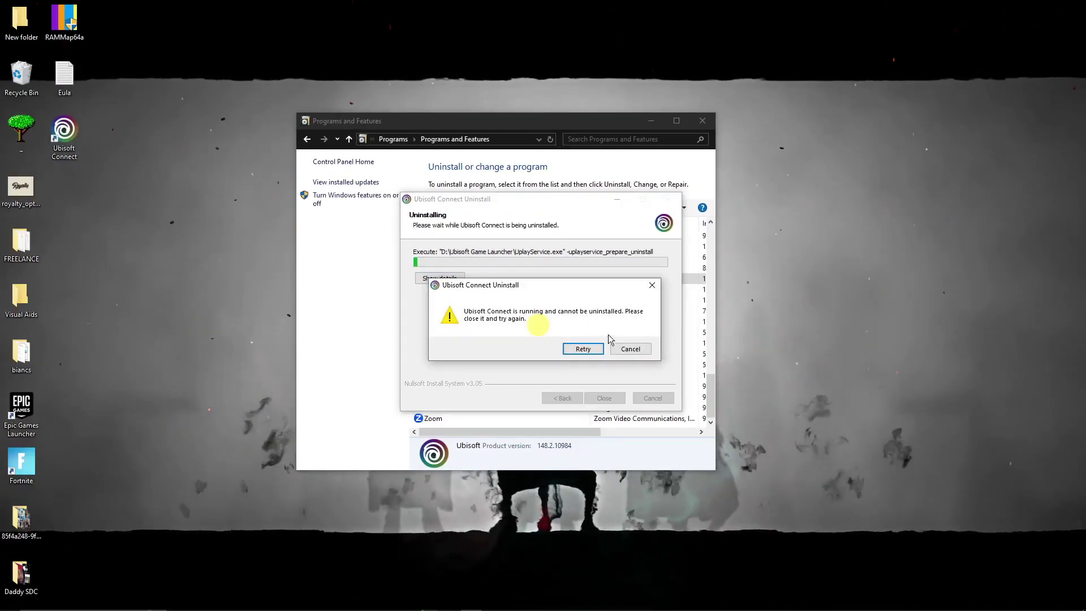
left_click(630, 348)
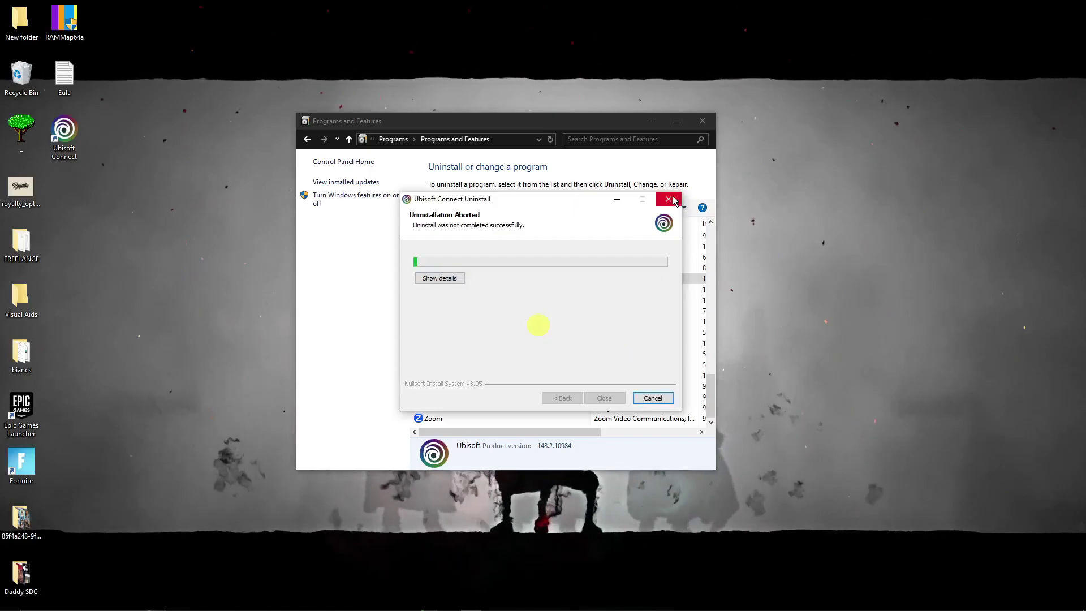
left_click(653, 398)
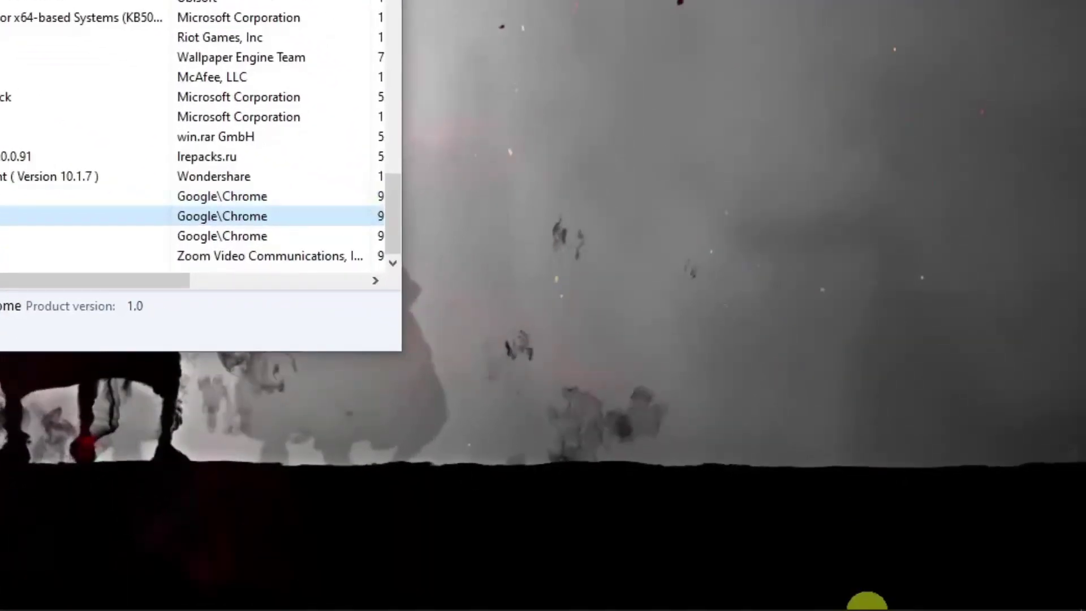
Step: Quit the Ubisoft Connect process running in the system tray
left_click(884, 597)
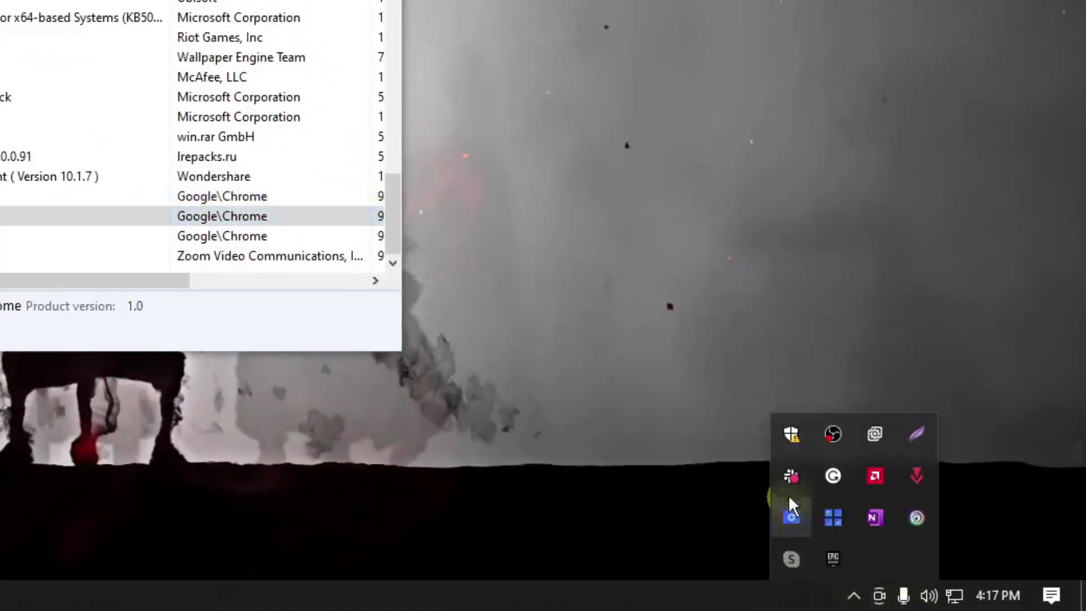
right_click(917, 518)
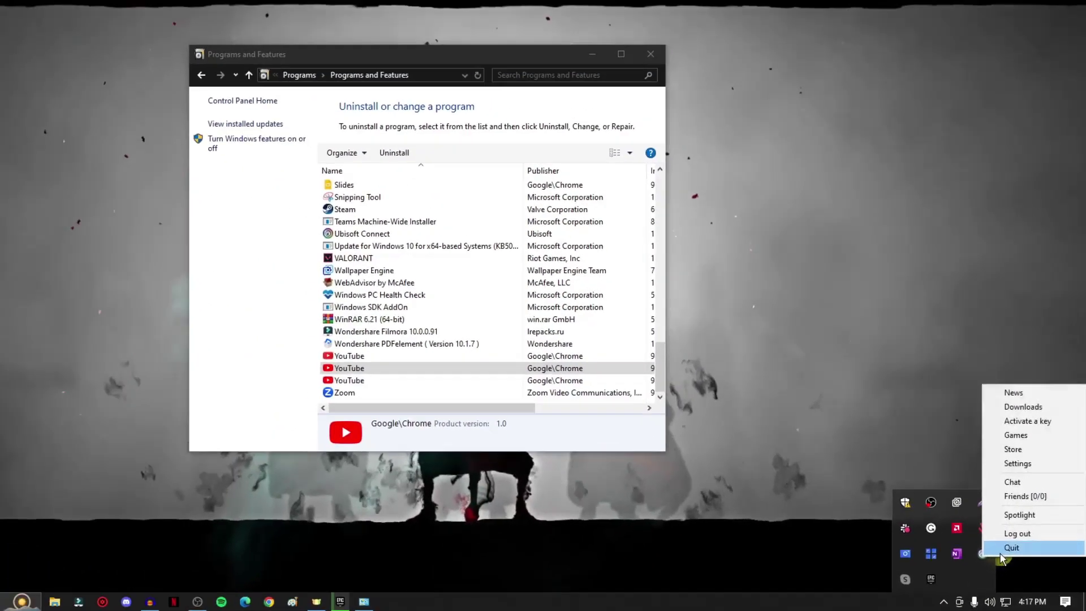
left_click(946, 511)
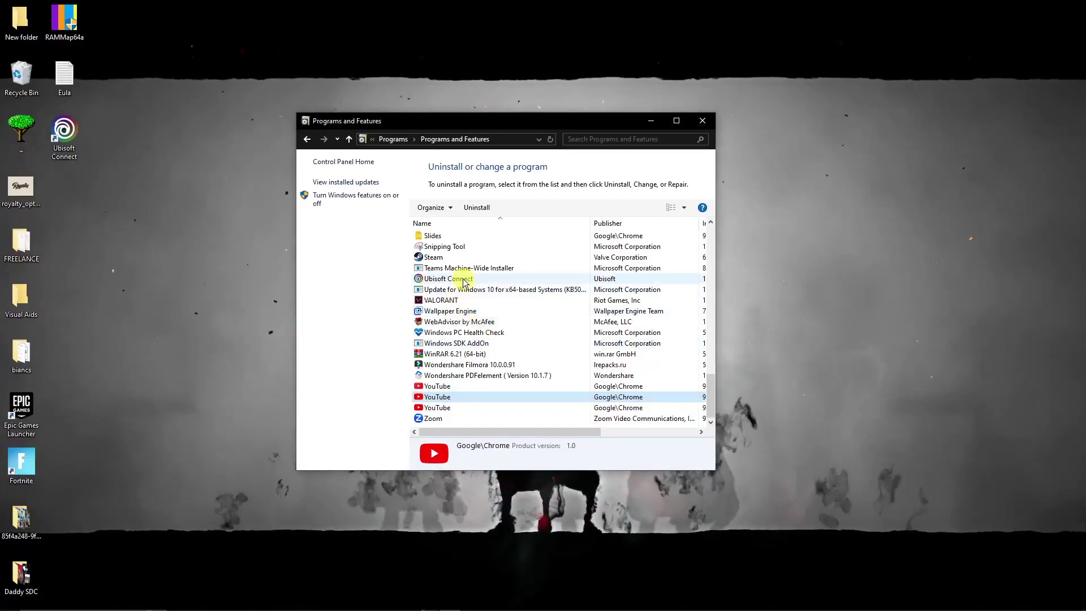
Step: Run the Ubisoft Connect uninstaller again up to its game and save file options, and exit without uninstalling
type("web")
left_click(470, 301)
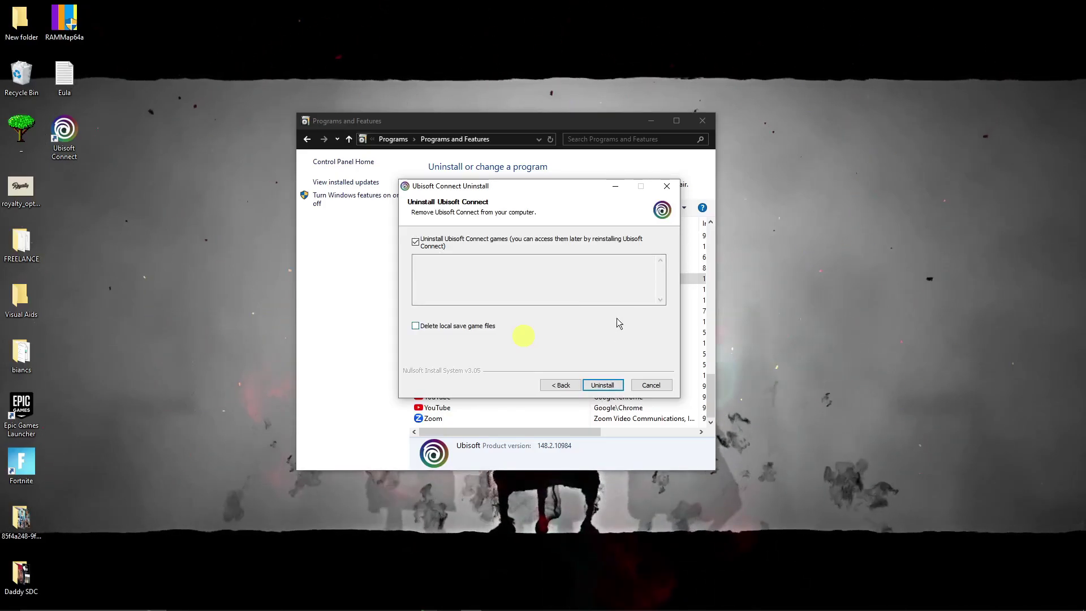
left_click(667, 186)
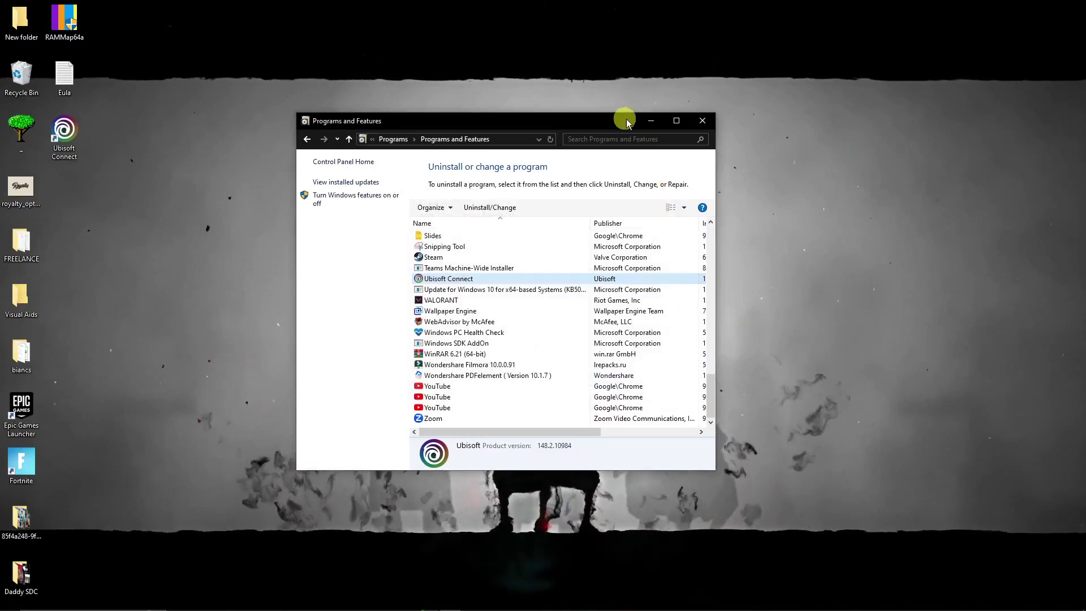
Step: Close the Programs and Features window
mouse_move(627, 122)
left_mouse_down()
mouse_move(644, 120)
mouse_move(626, 118)
left_mouse_up()
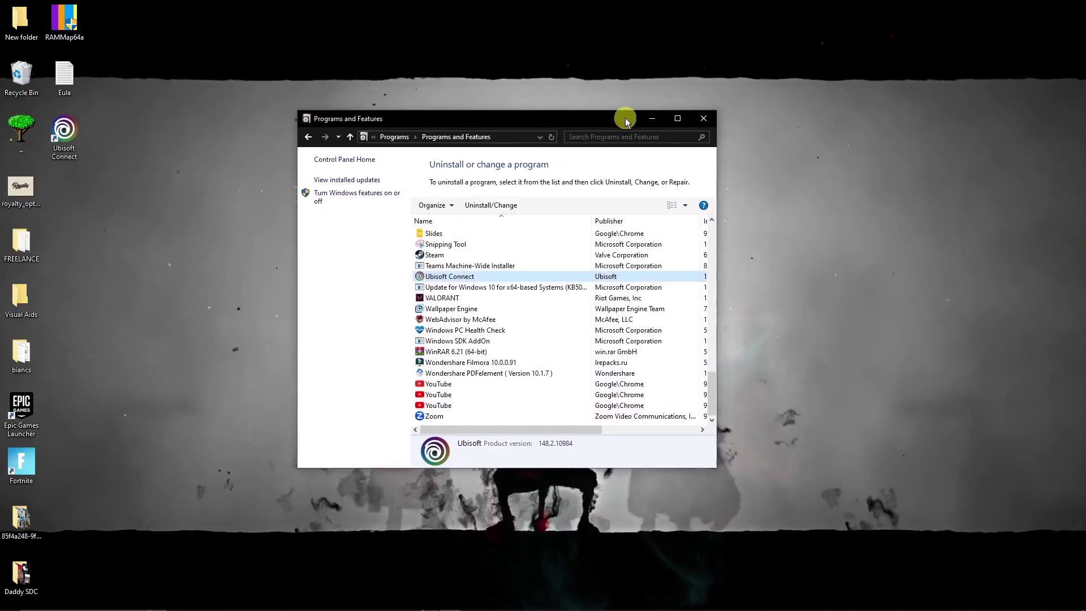
left_click(706, 120)
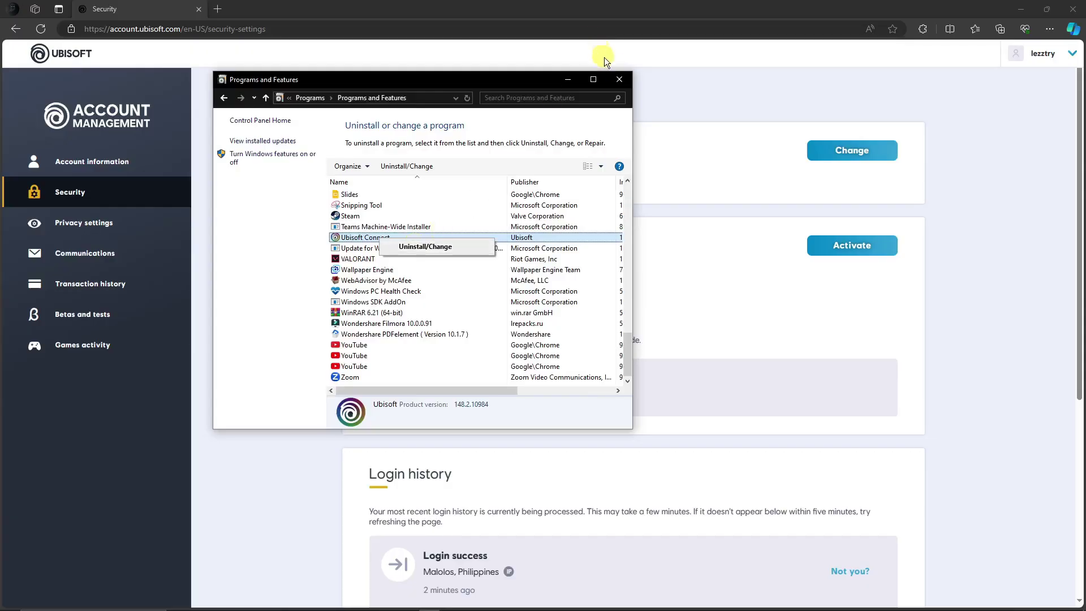
left_click(620, 80)
Step: Search the web for "ubisoft download" in the Edge browser
left_click(303, 35)
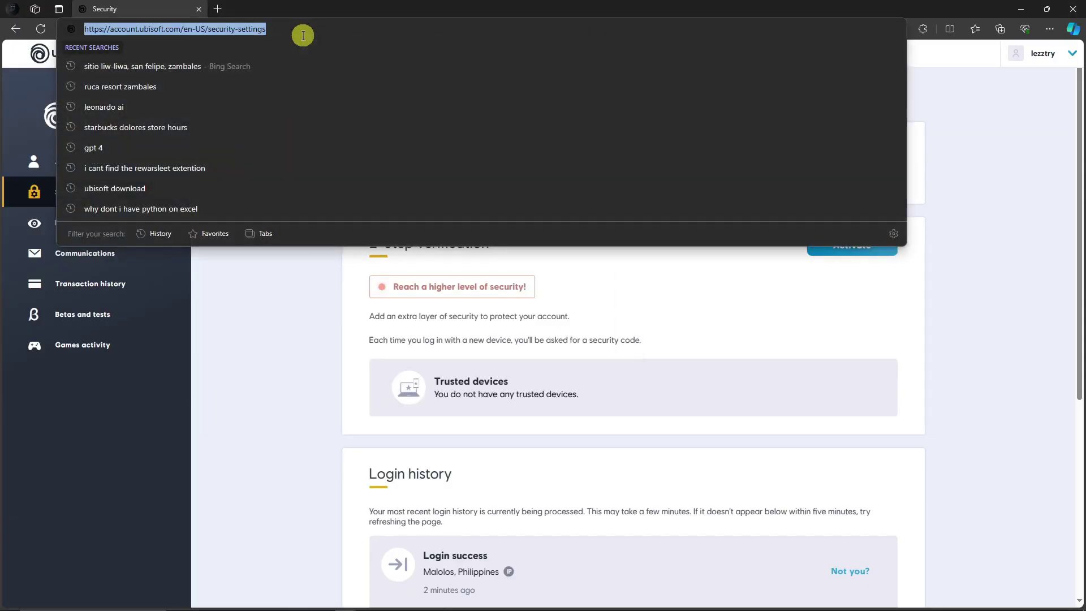
type("u")
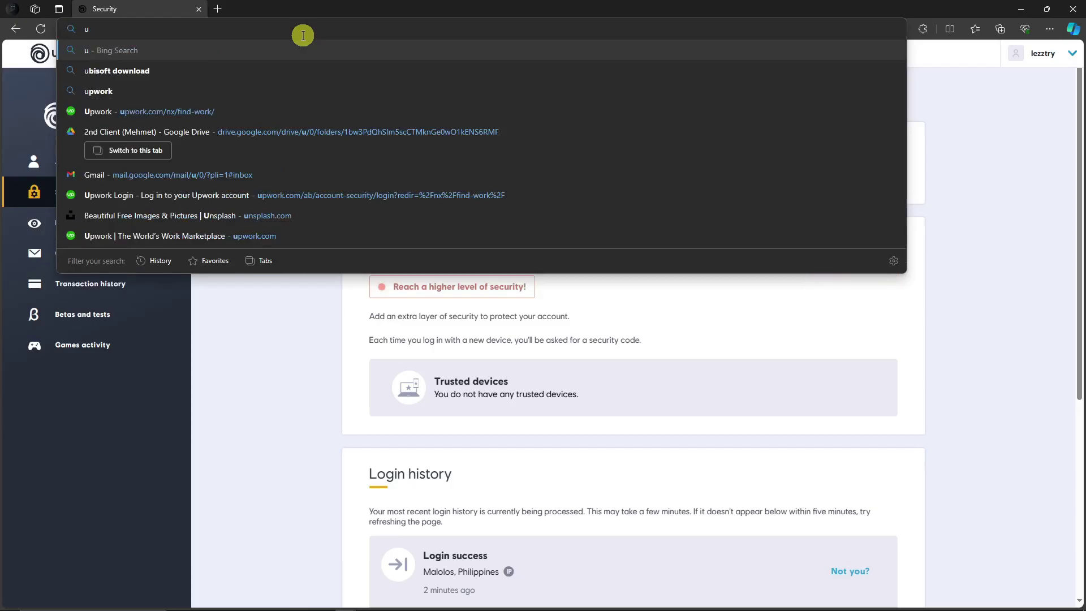
left_click(314, 72)
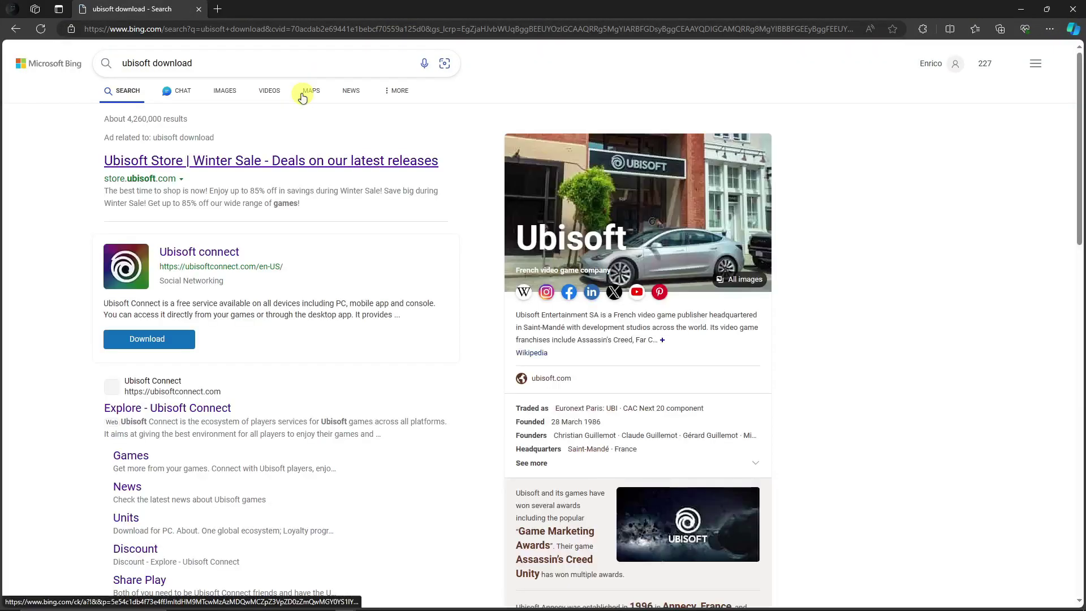